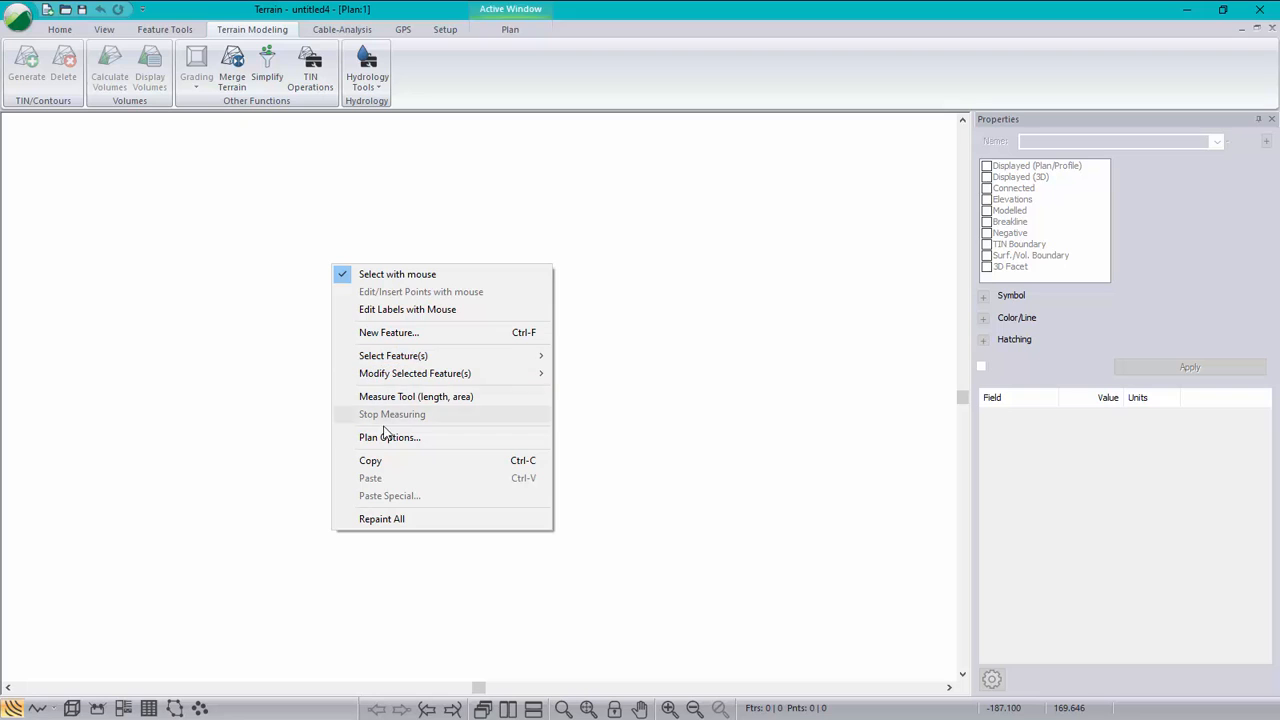
# Add the terrain file OG.terx as a background display file in the plan window
pyautogui.click(388, 437)
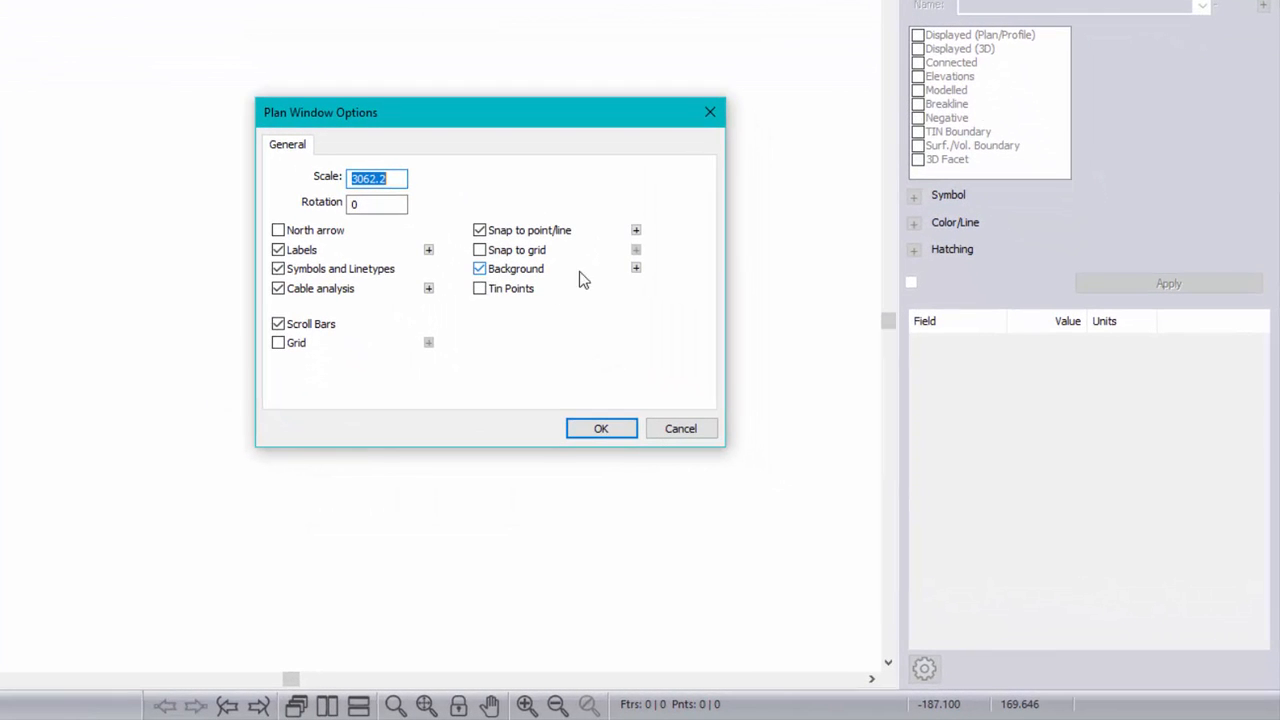
pyautogui.click(636, 268)
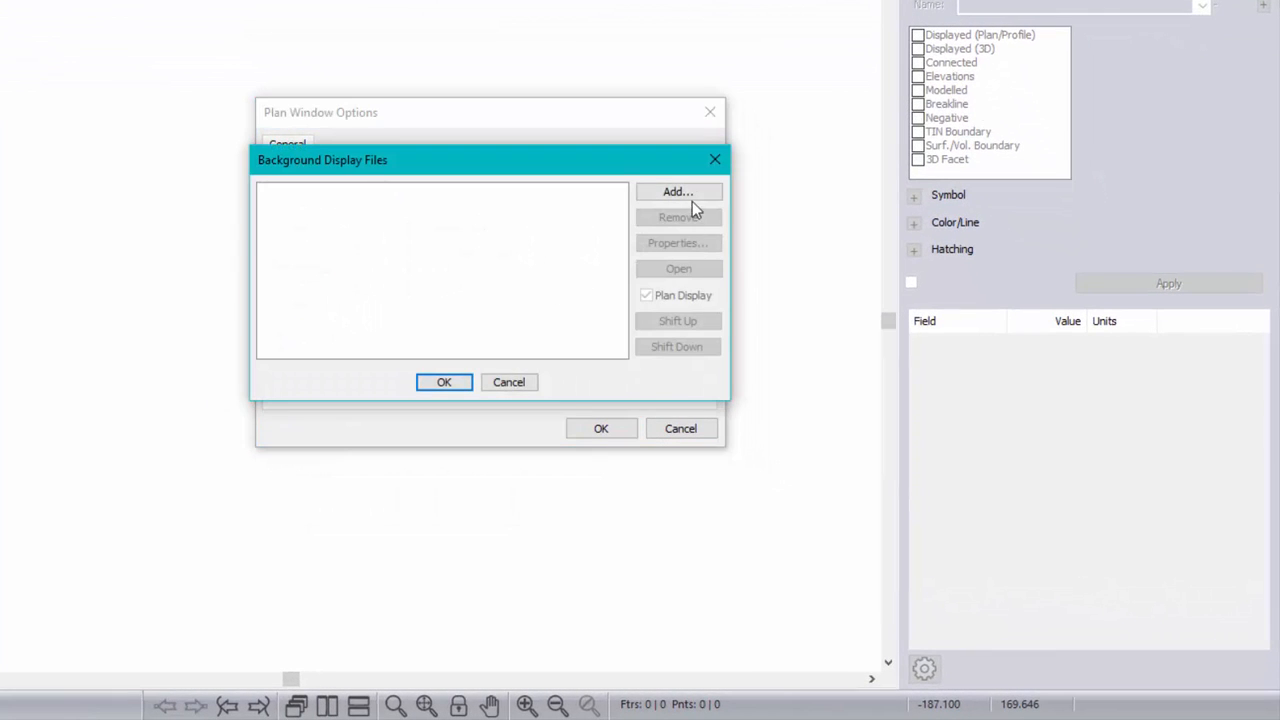
pyautogui.click(692, 197)
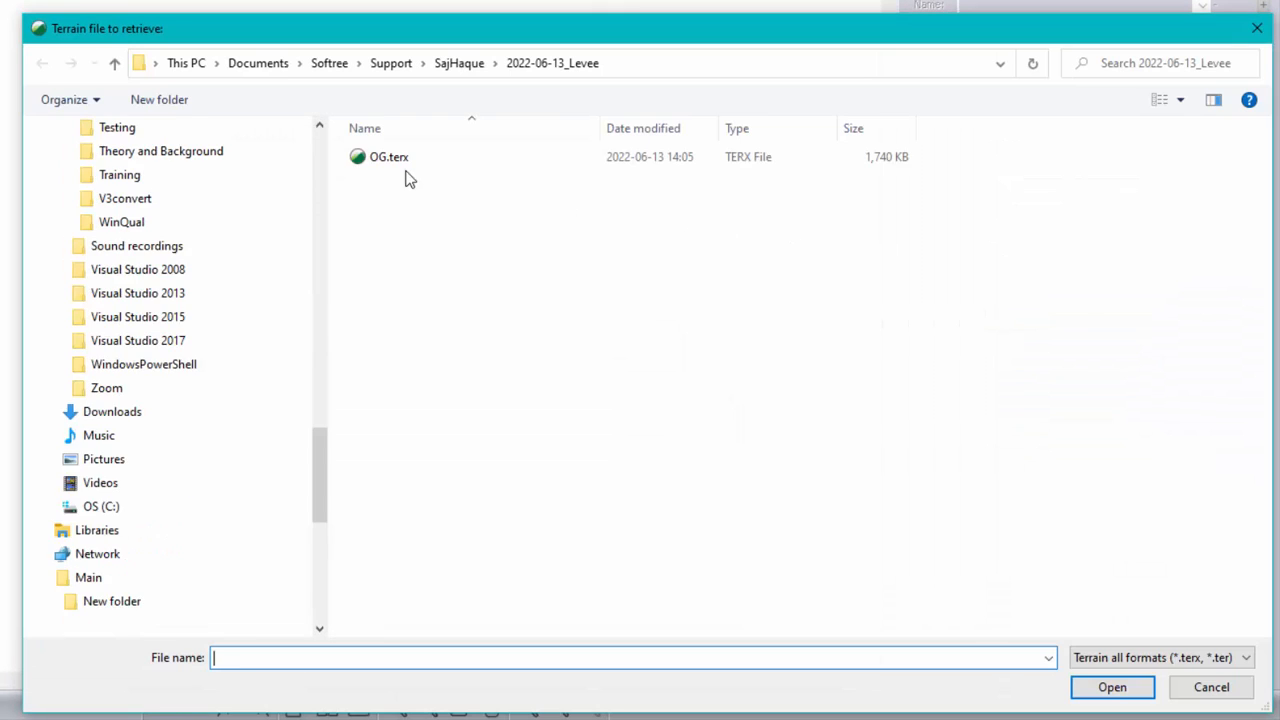
pyautogui.doubleClick(387, 163)
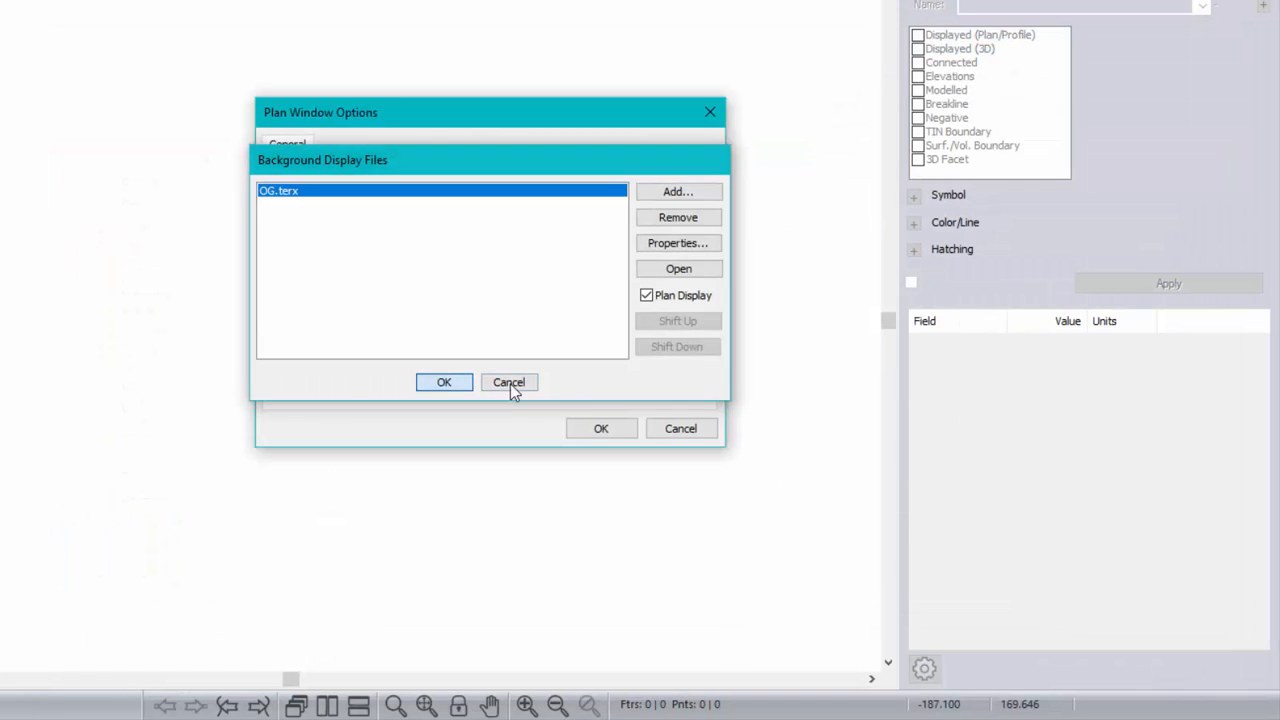
pyautogui.click(510, 384)
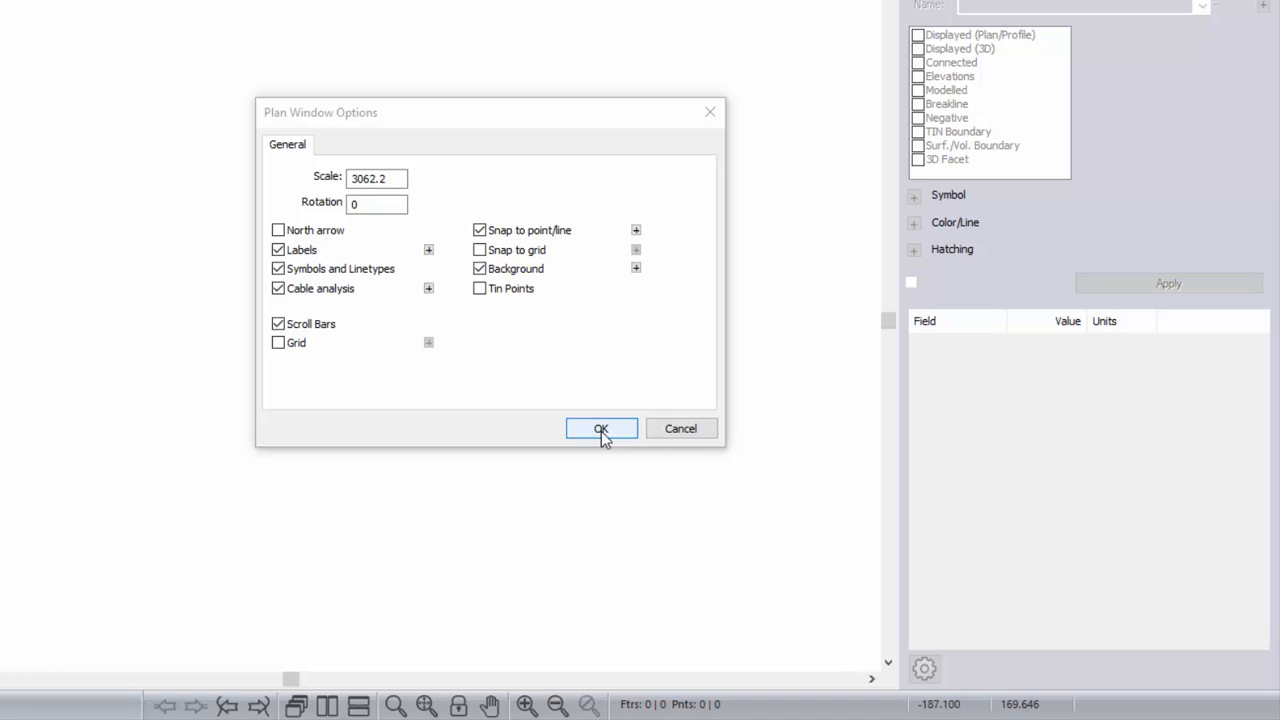
pyautogui.click(601, 429)
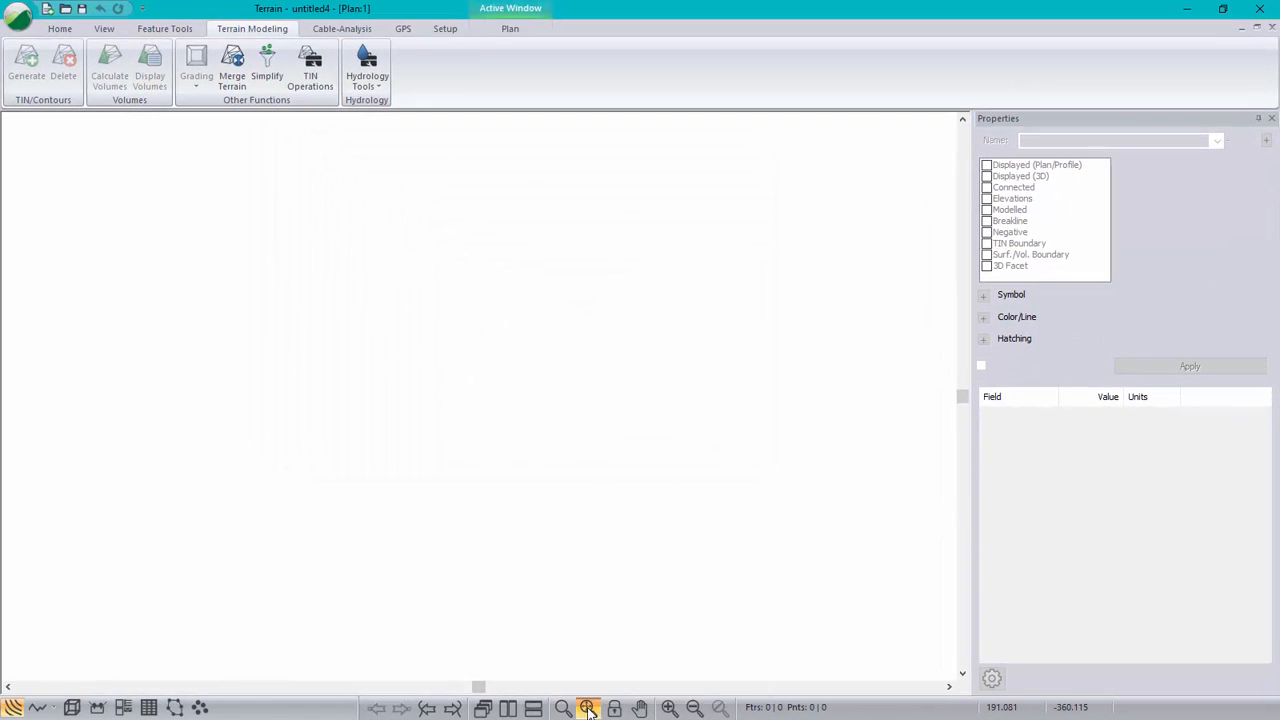
pyautogui.click(588, 707)
pyautogui.scroll(5, 500, 466)
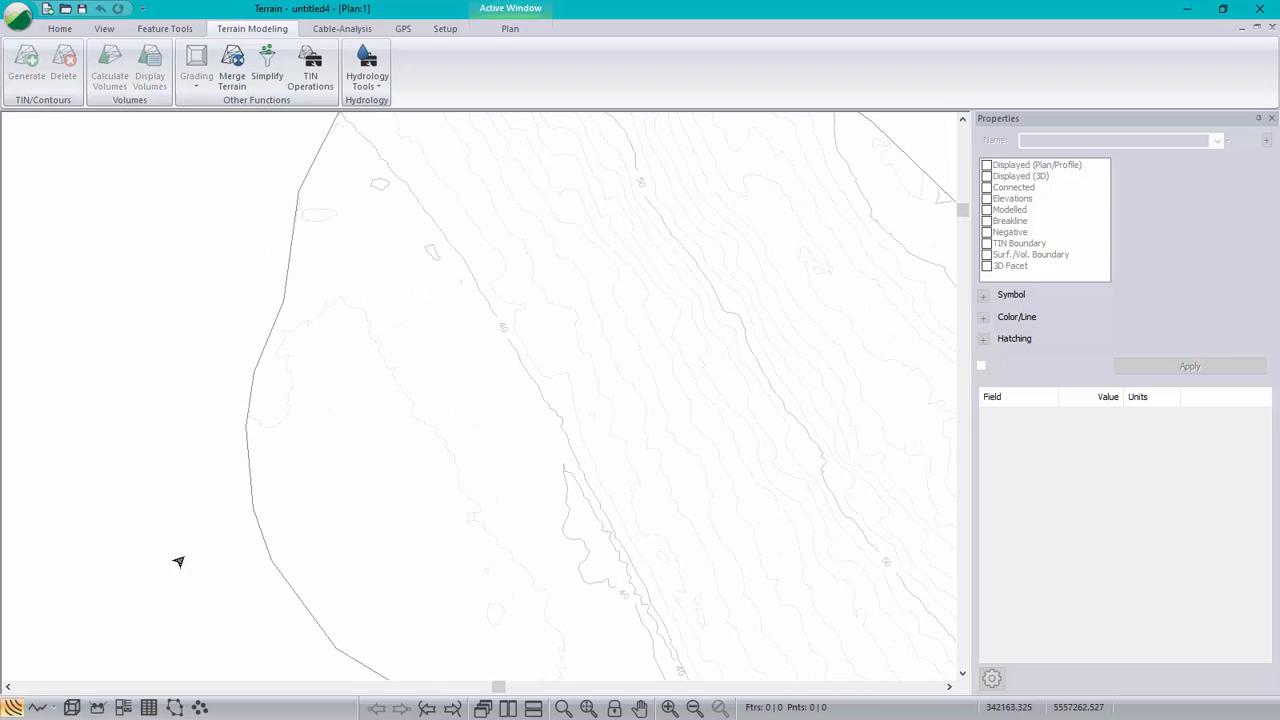
# Start a new mouse-drawn feature named levee with a default elevation of 50.0
pyautogui.moveTo(352, 530)
pyautogui.moveTo(565, 512)
pyautogui.click(60, 28)
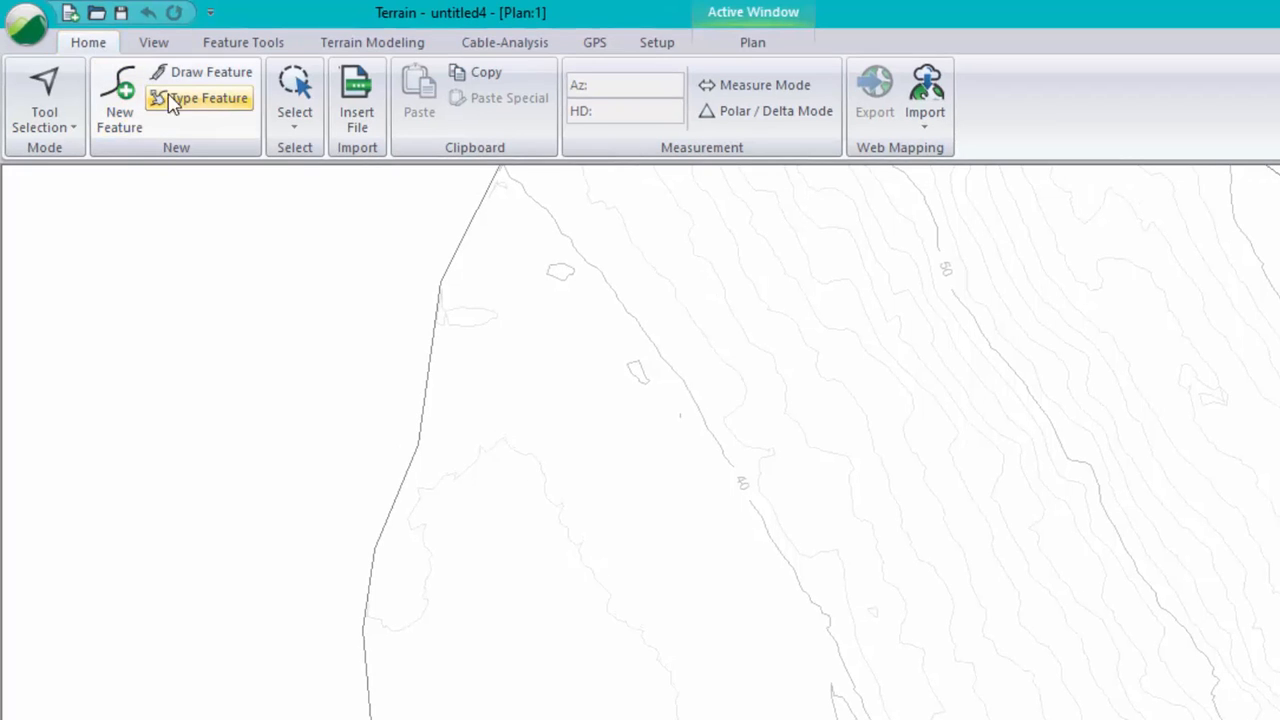
pyautogui.click(127, 120)
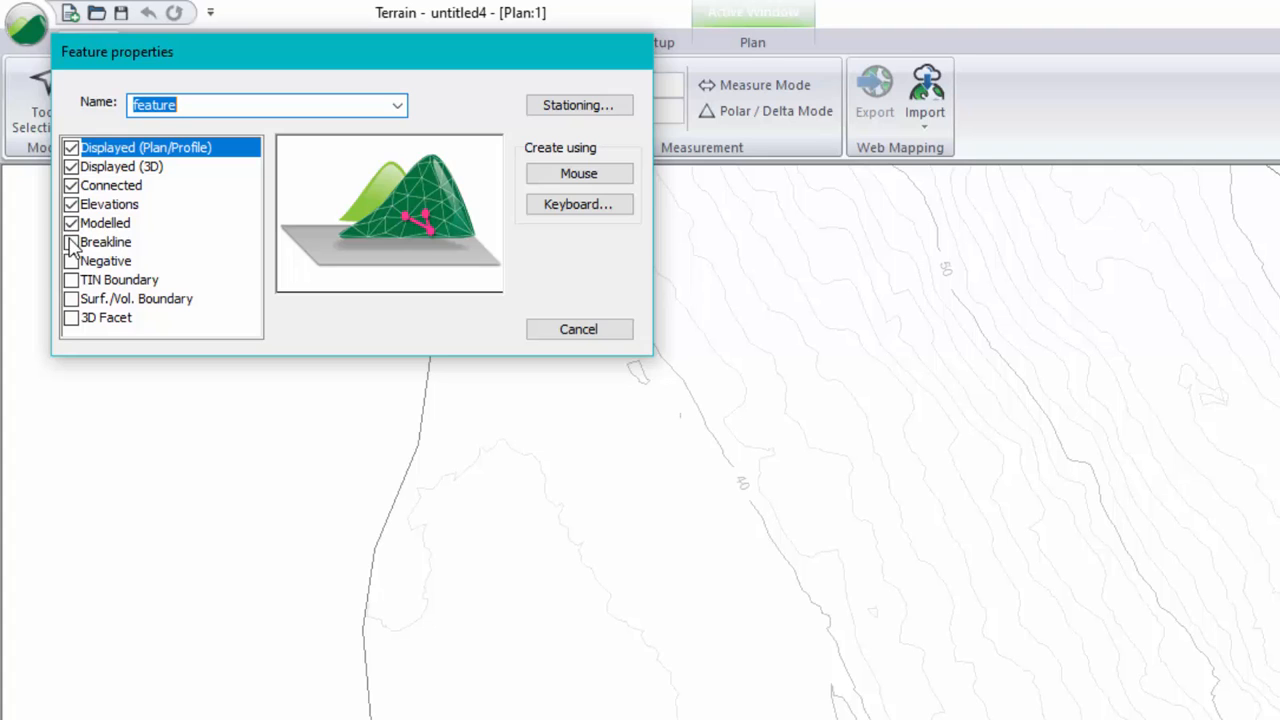
pyautogui.click(590, 178)
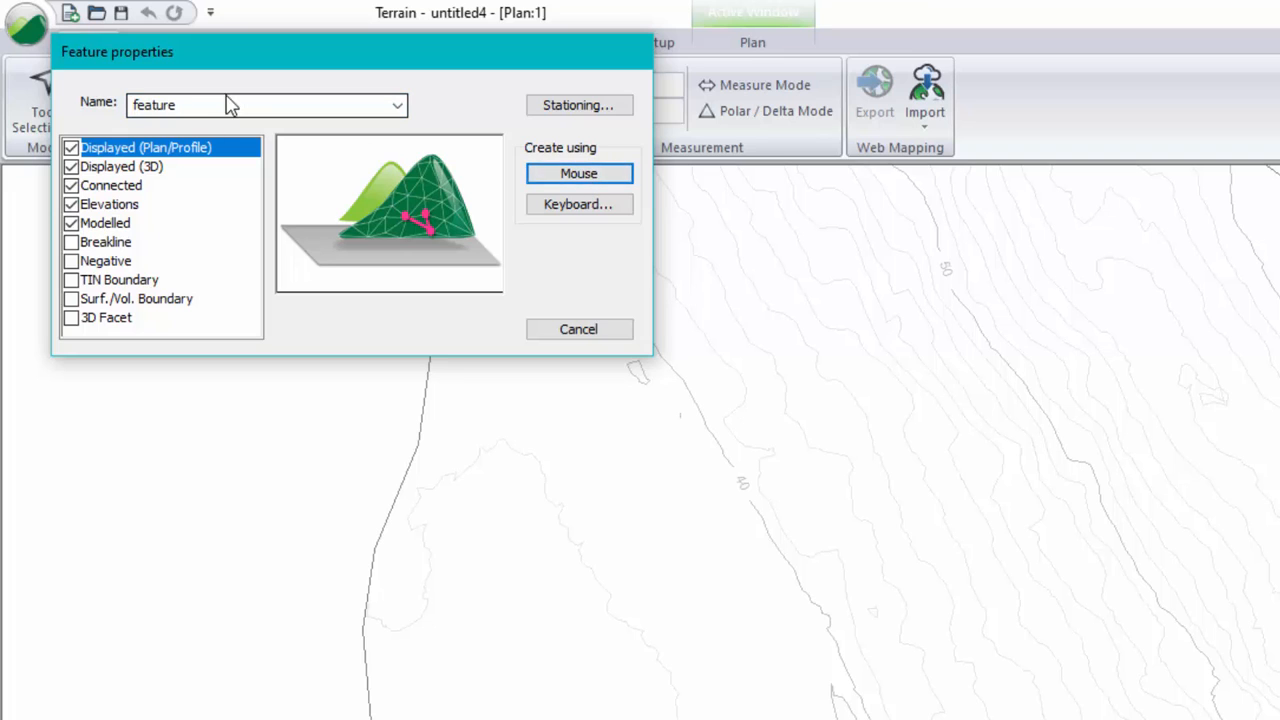
pyautogui.moveTo(230, 106); pyautogui.dragTo(57, 121)
pyautogui.write('leve')
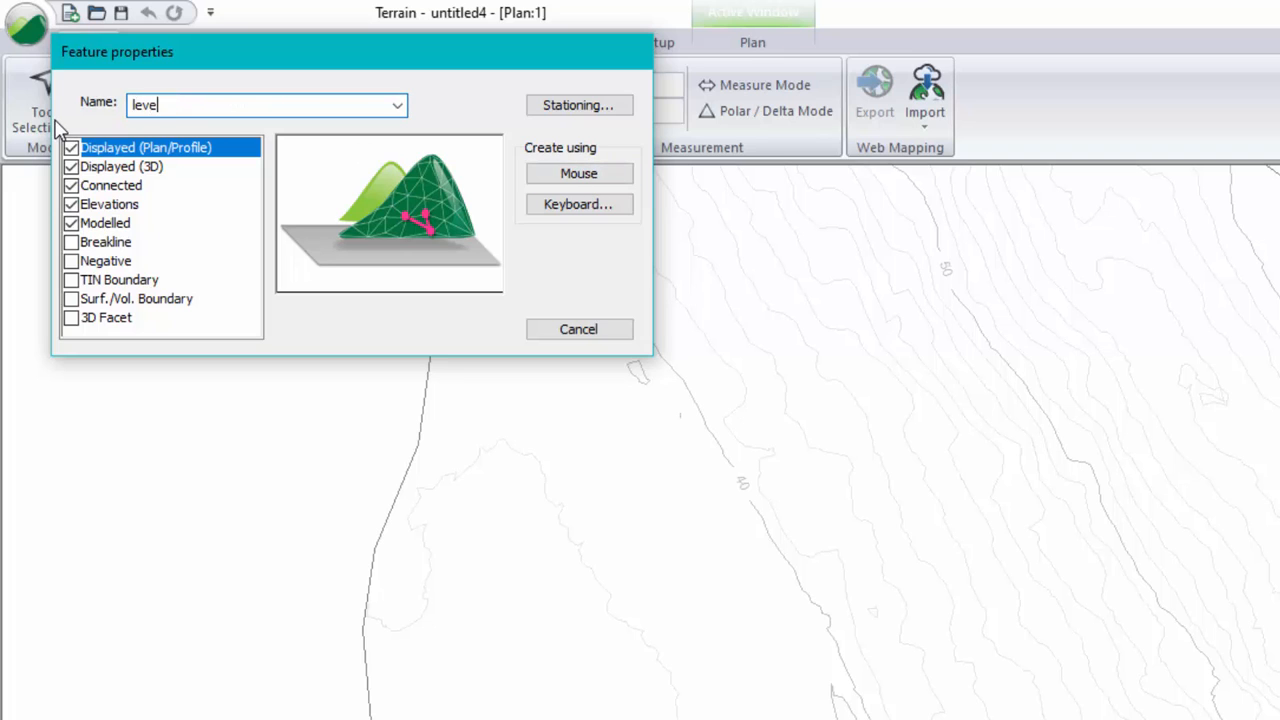
pyautogui.write('e')
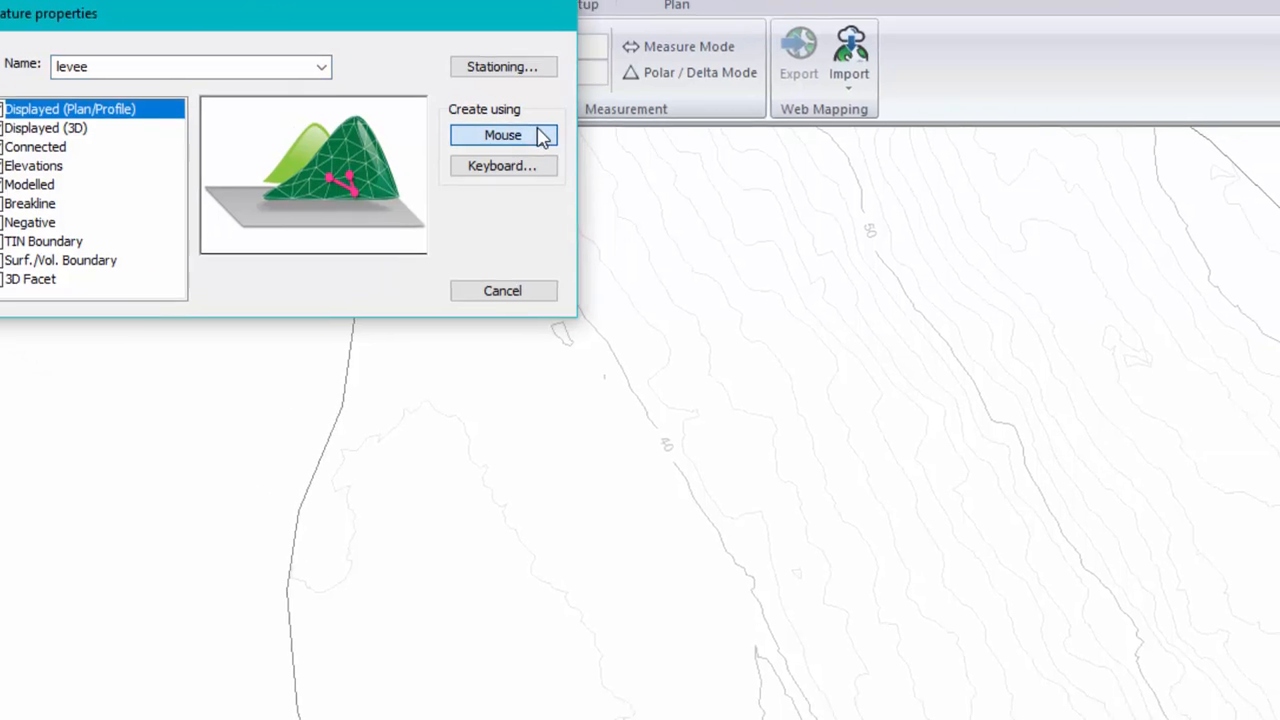
pyautogui.click(541, 135)
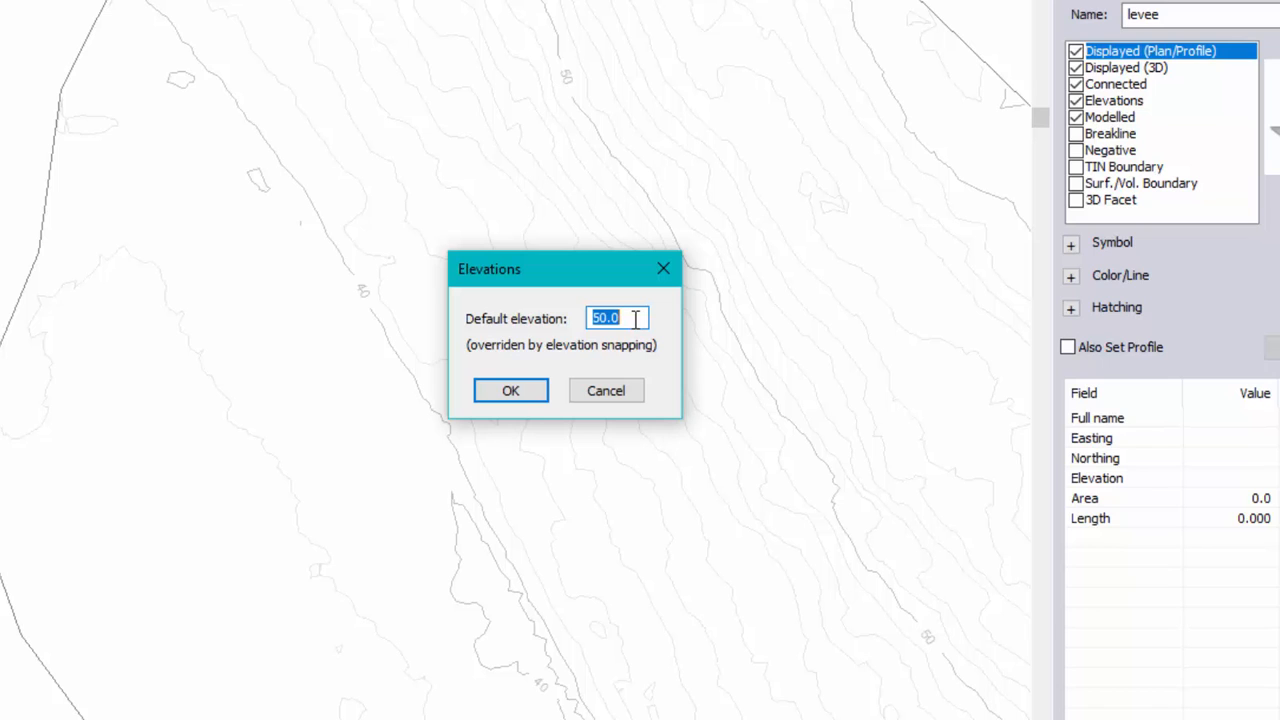
pyautogui.click(509, 394)
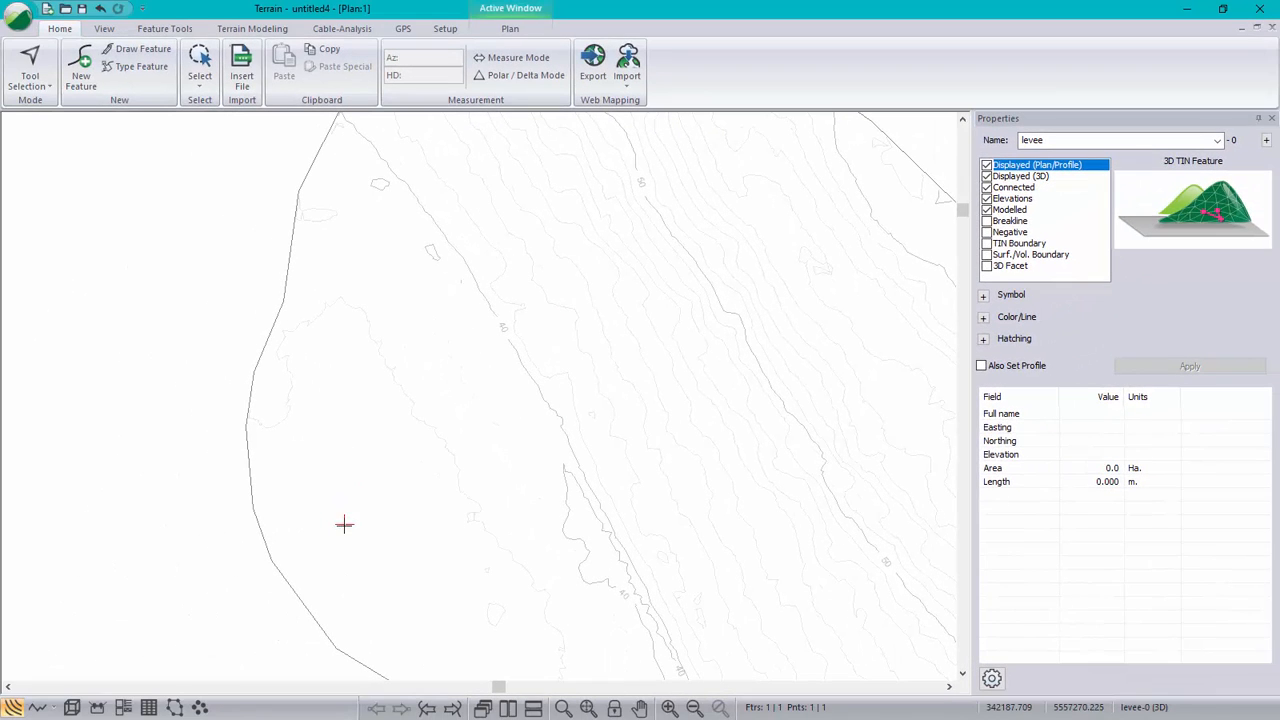
# Draw the levee as a five-point line about 58 m long, crossing the 40 m contour toward higher ground
pyautogui.click(344, 525)
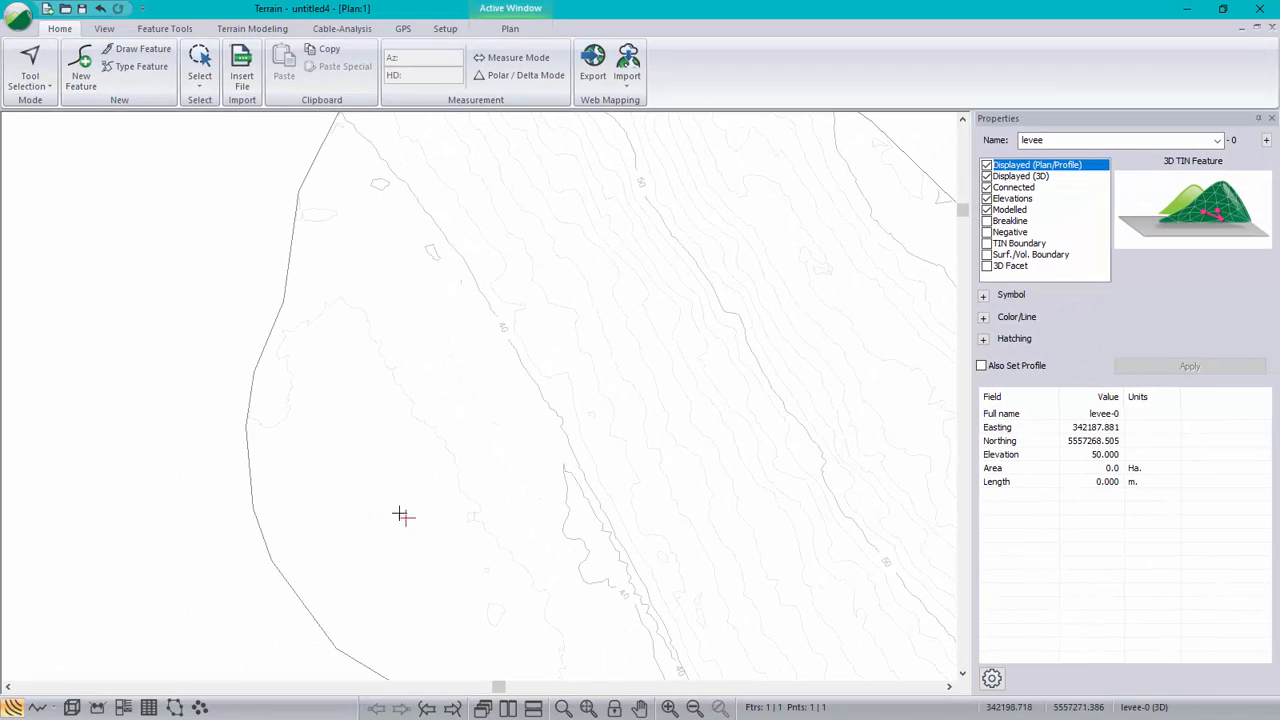
pyautogui.doubleClick(487, 533)
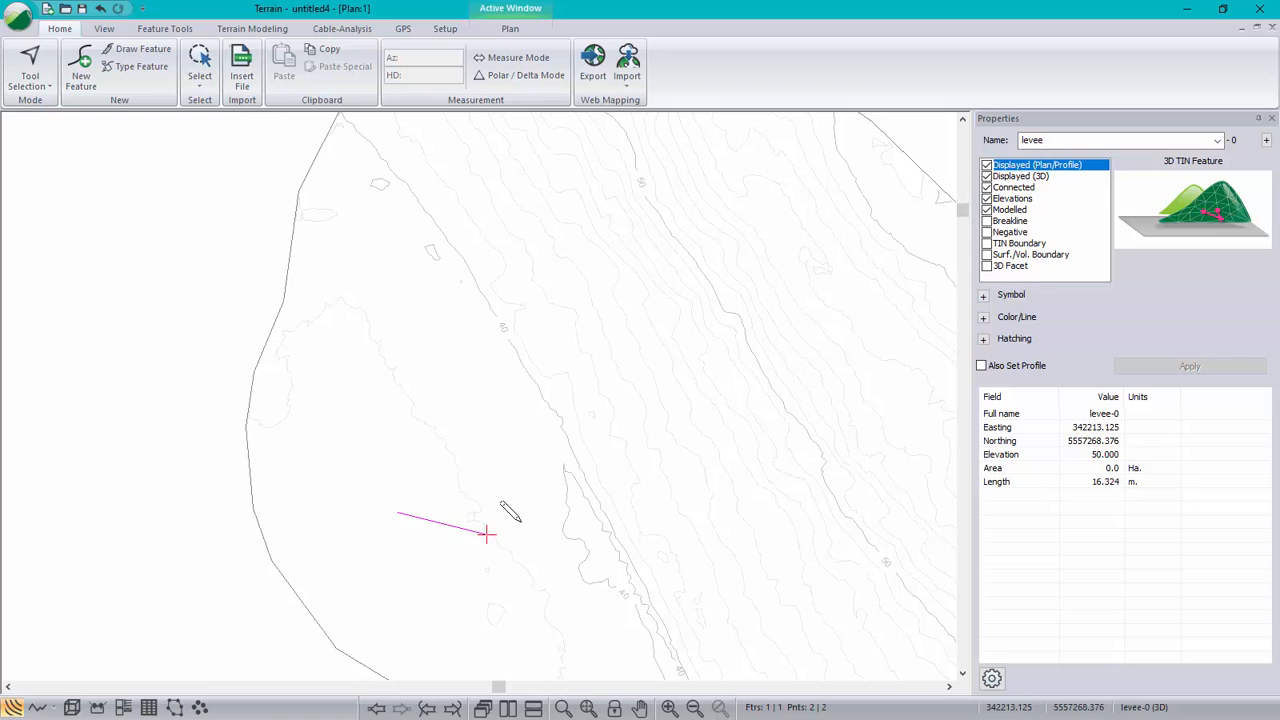
pyautogui.click(539, 485)
pyautogui.click(624, 474)
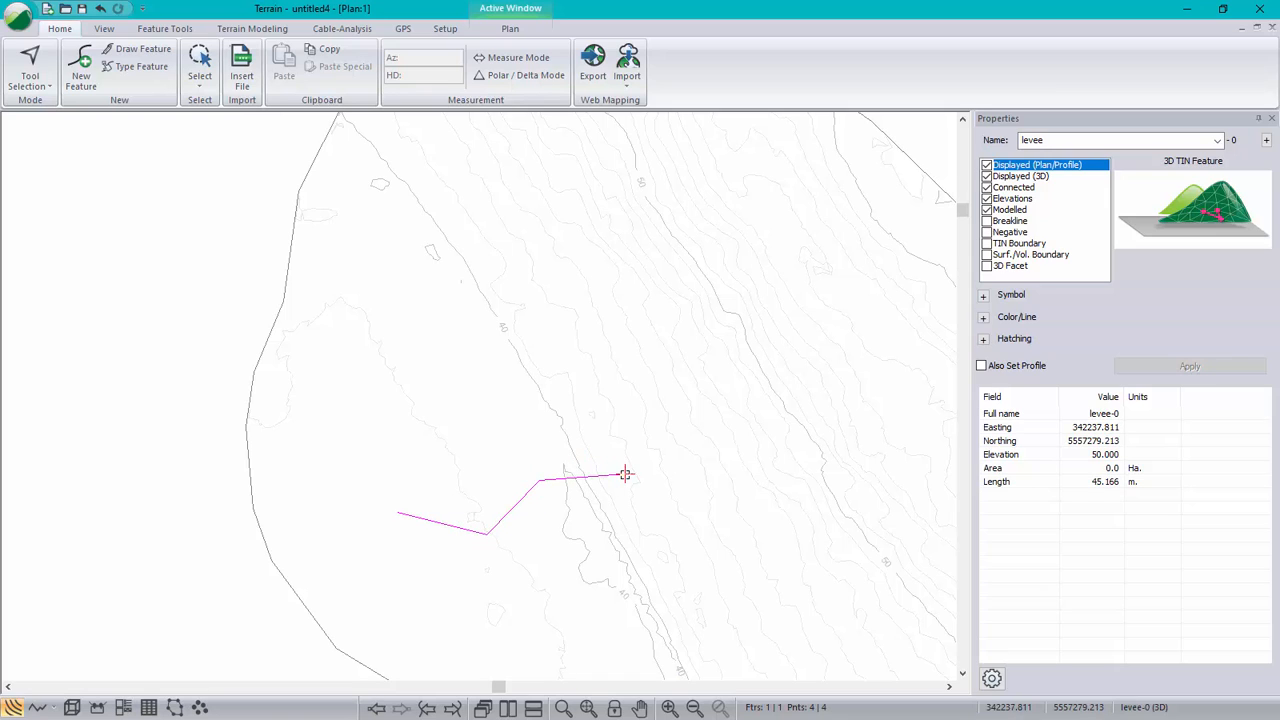
pyautogui.click(668, 418)
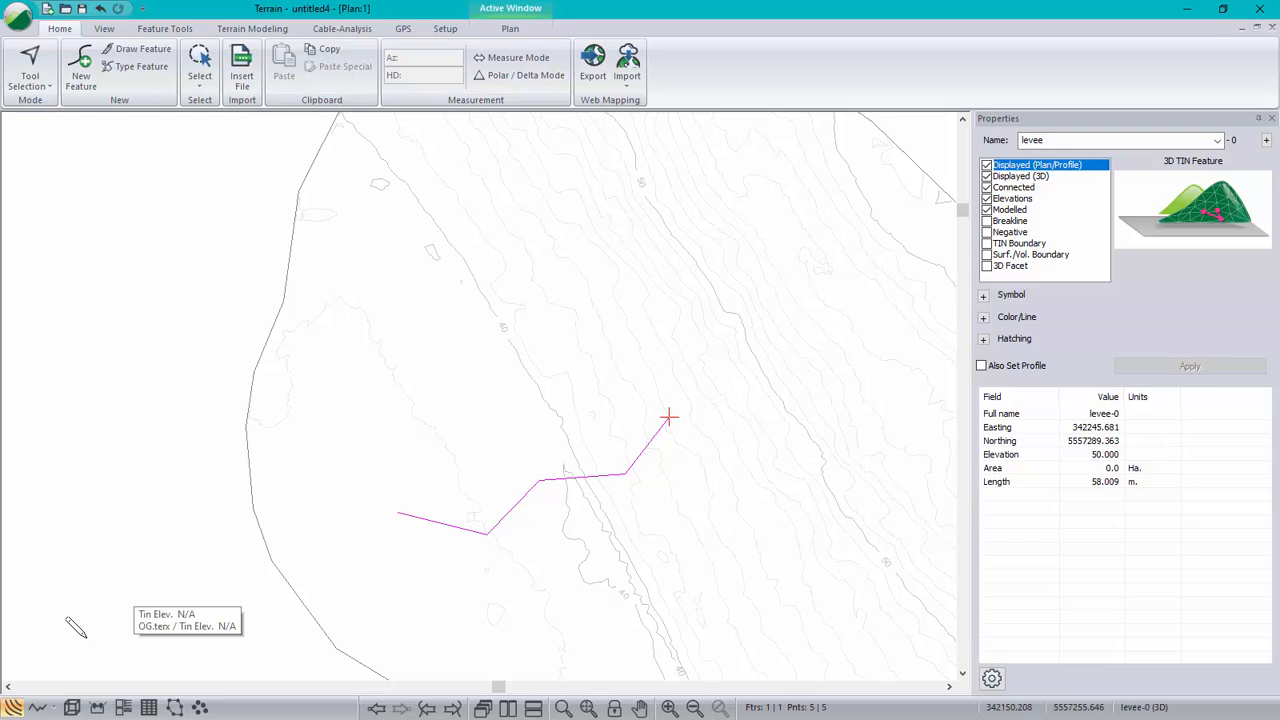
# Show the levee's profile next to the plan view, with the two windows tiled side by side
pyautogui.click(36, 707)
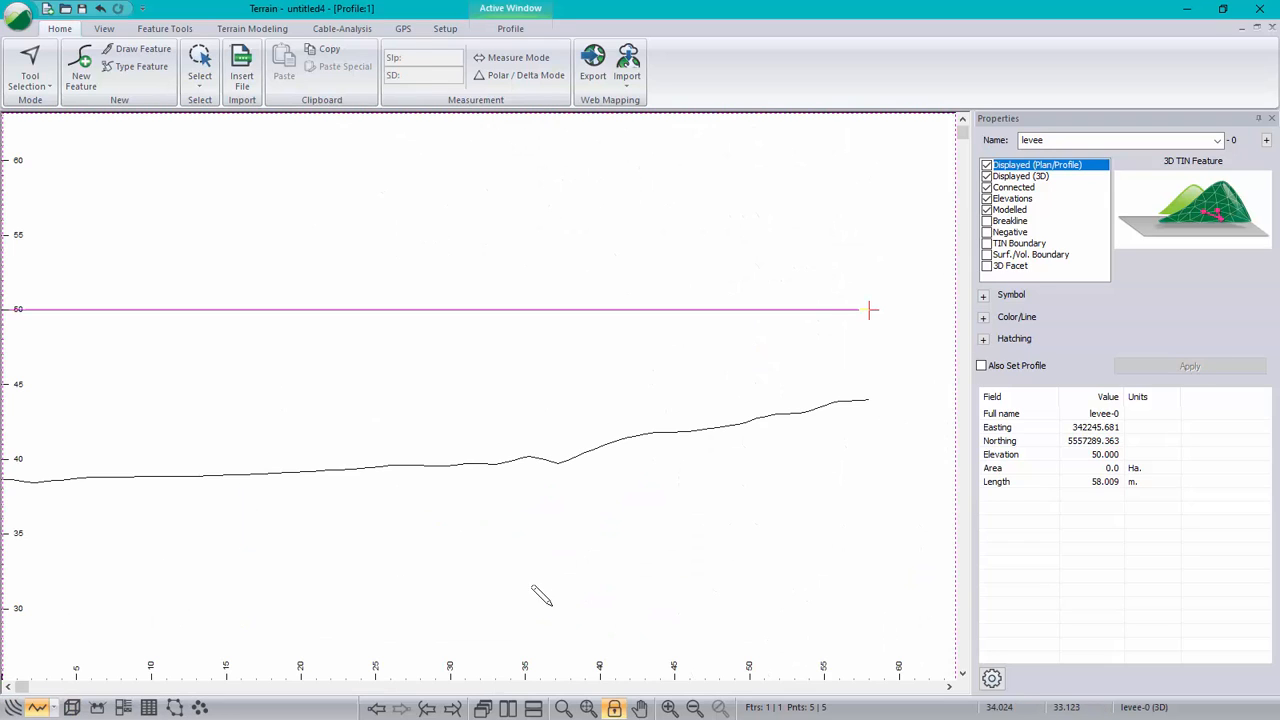
pyautogui.click(508, 707)
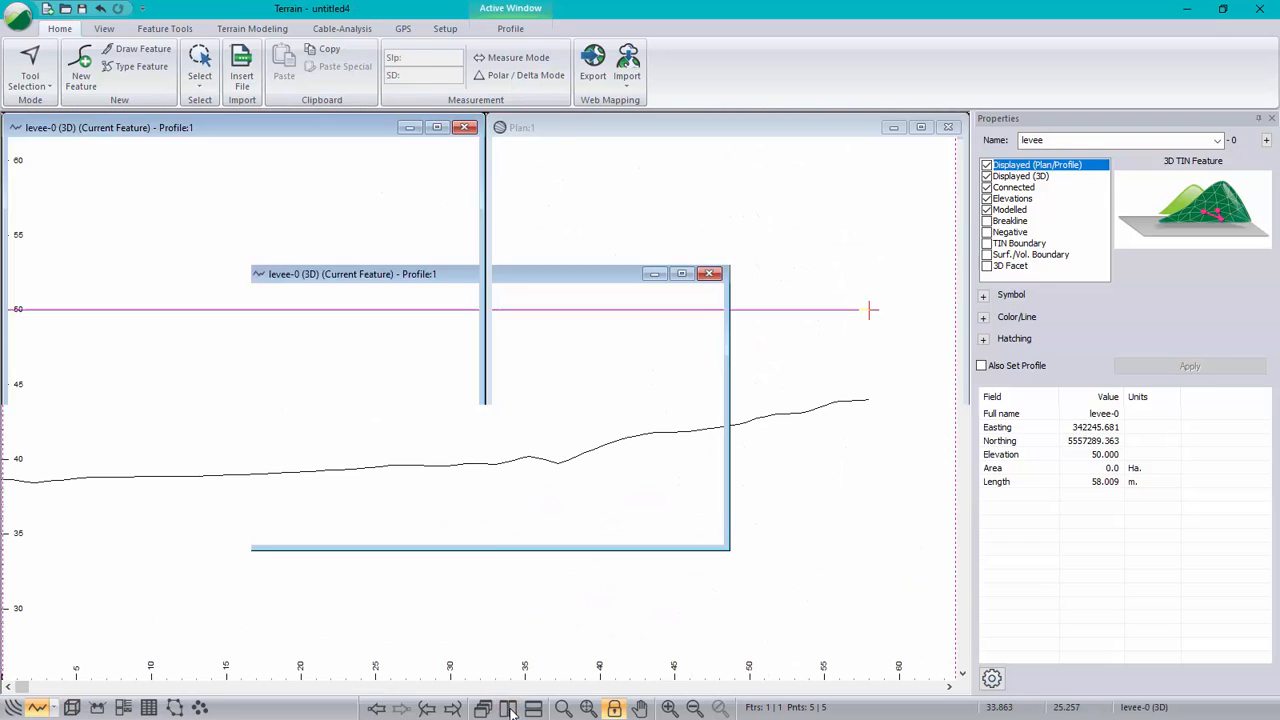
pyautogui.click(615, 707)
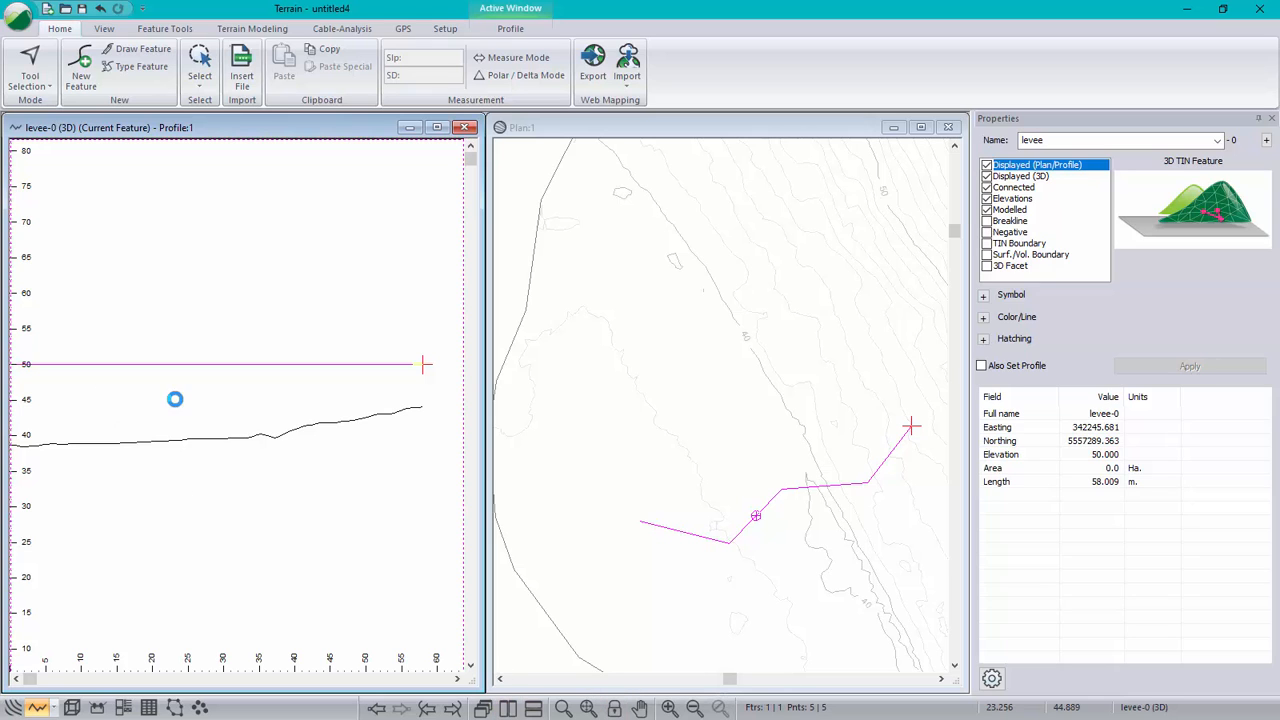
pyautogui.click(620, 401)
pyautogui.scroll(-3, 157, 394)
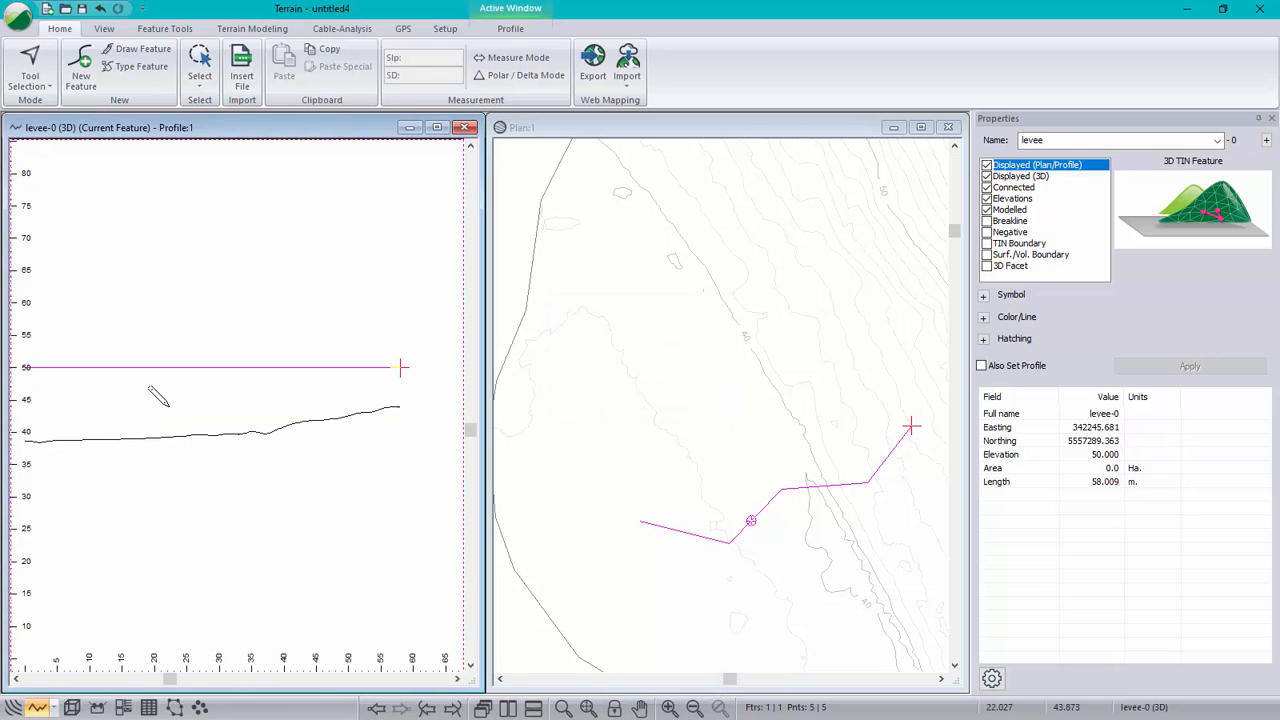
pyautogui.moveTo(168, 395); pyautogui.dragTo(205, 396, button='middle')
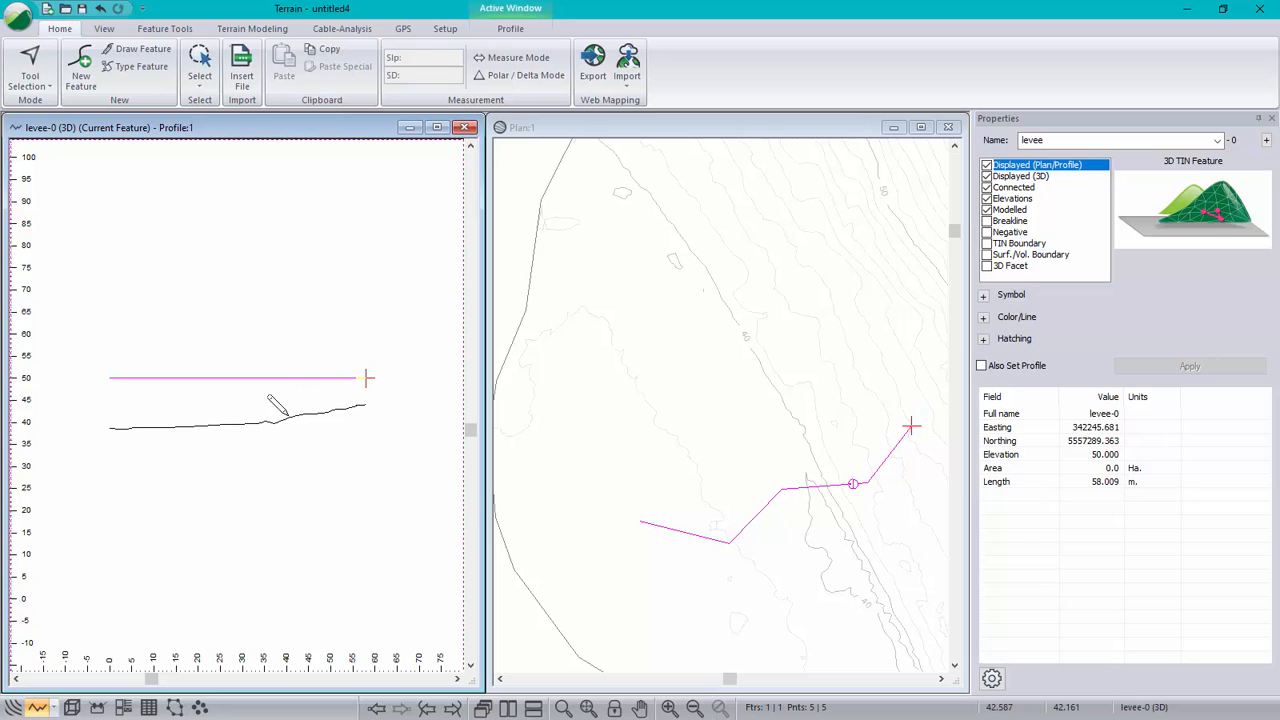
# Check the profile window's display options, including the background setting
pyautogui.rightClick(226, 505)
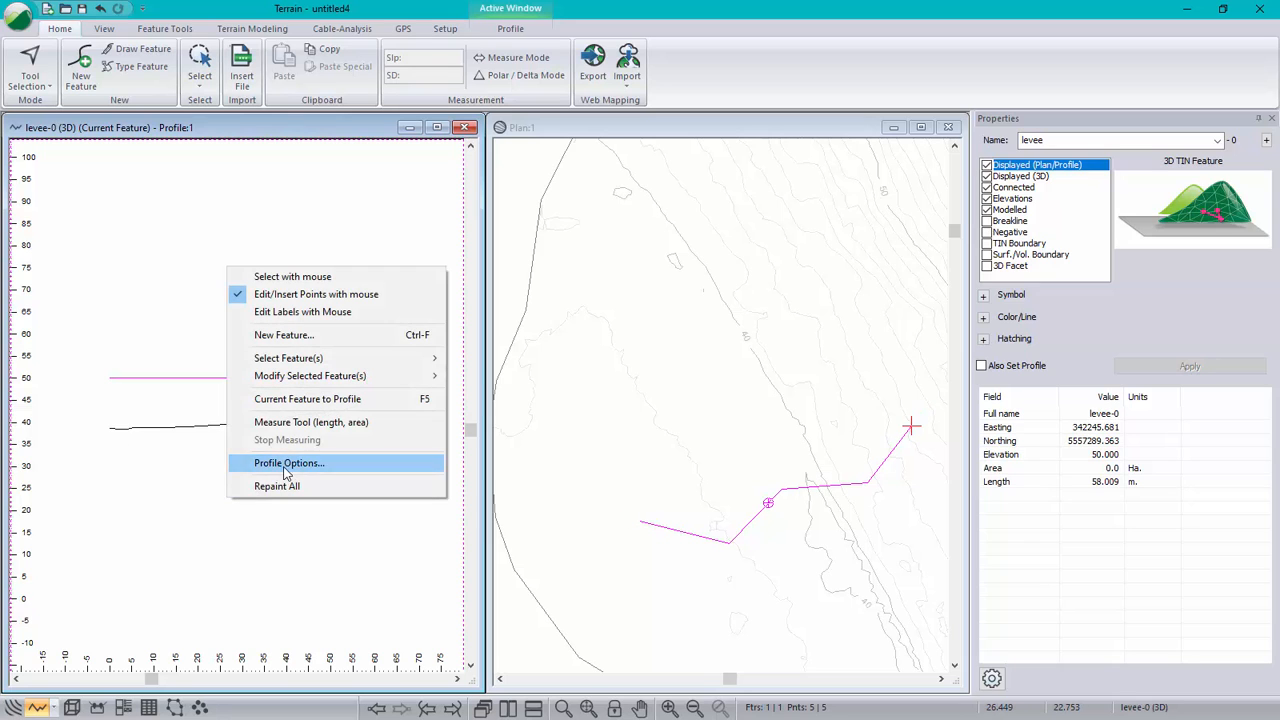
pyautogui.click(300, 463)
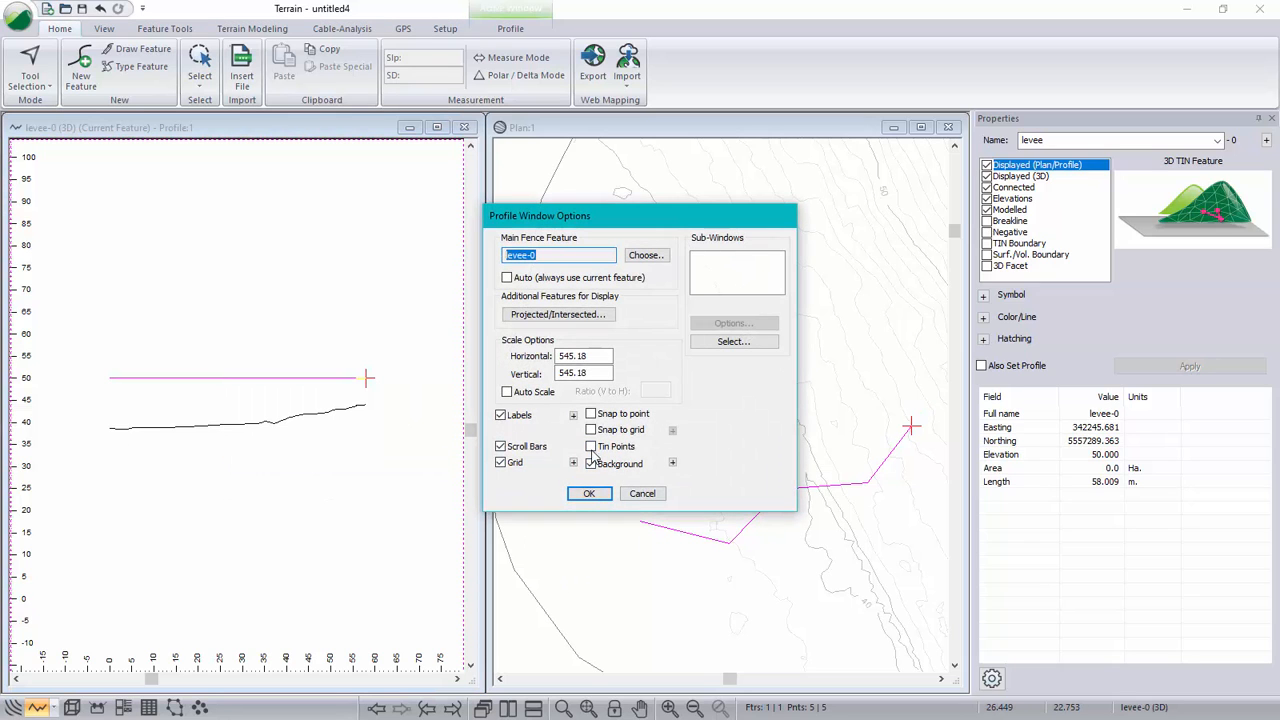
pyautogui.click(641, 494)
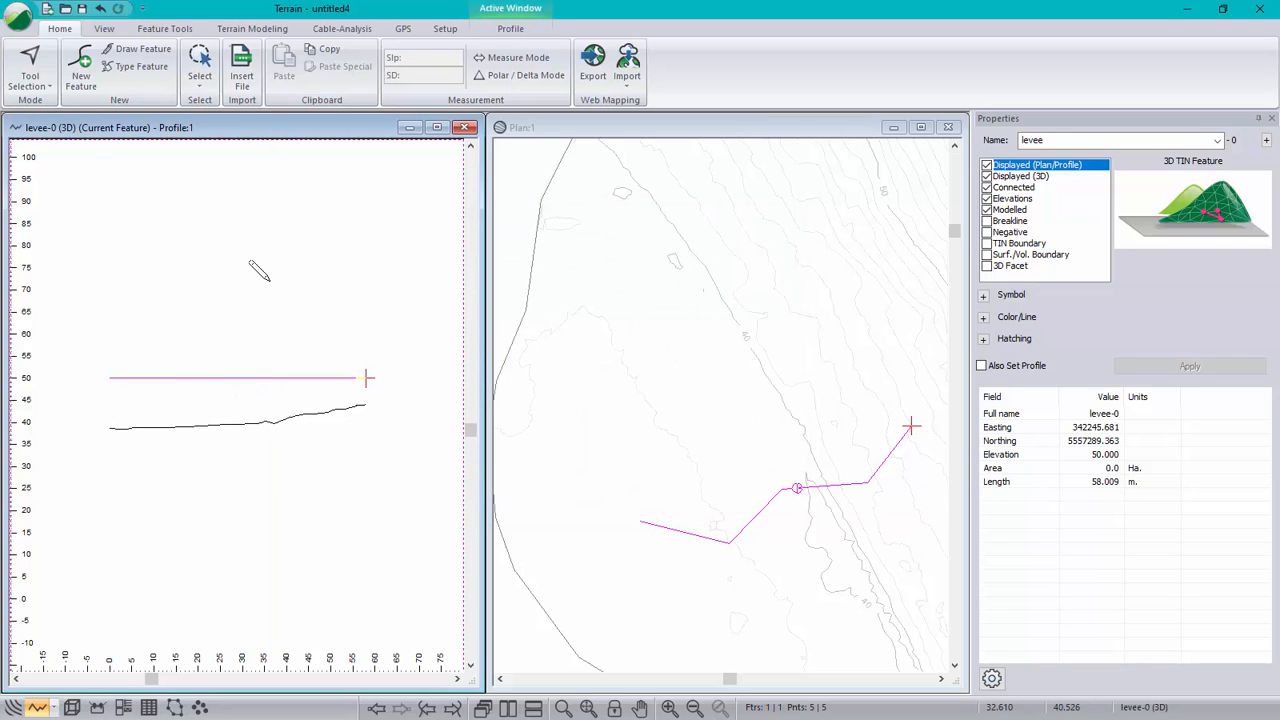
# Drape the levee feature onto the OG.terx surface without including TIN points
pyautogui.click(252, 28)
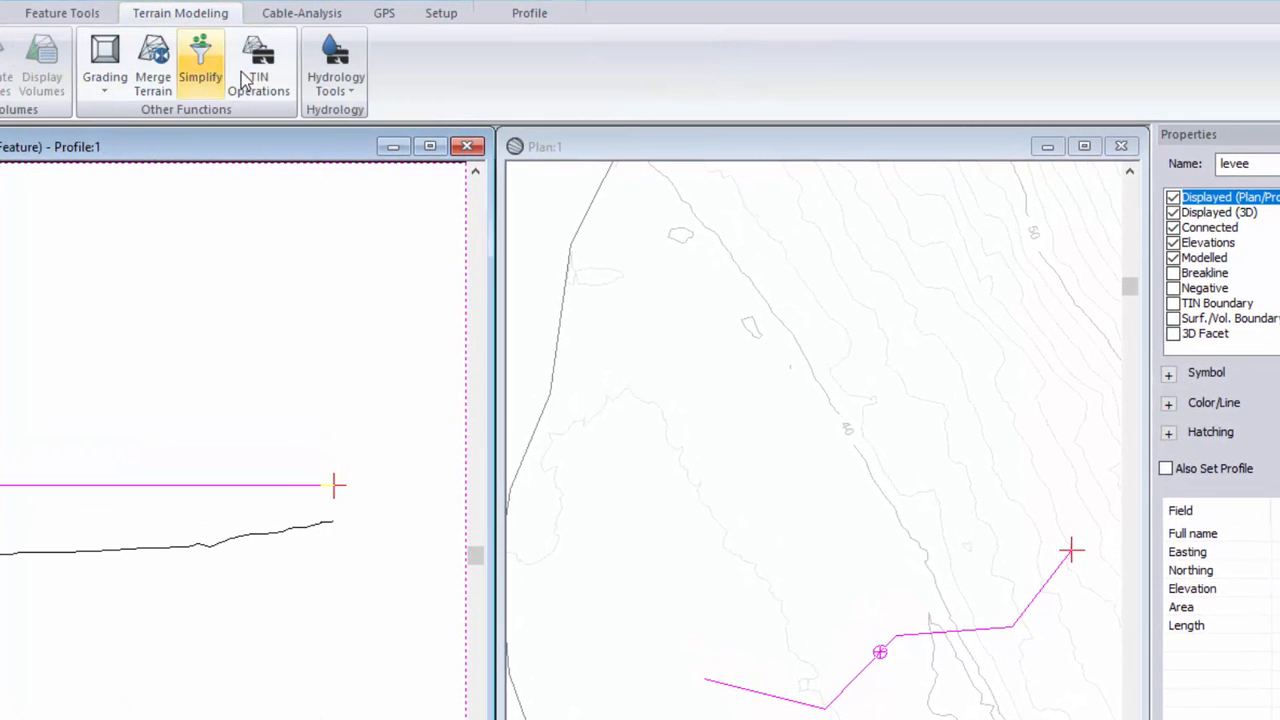
pyautogui.click(252, 78)
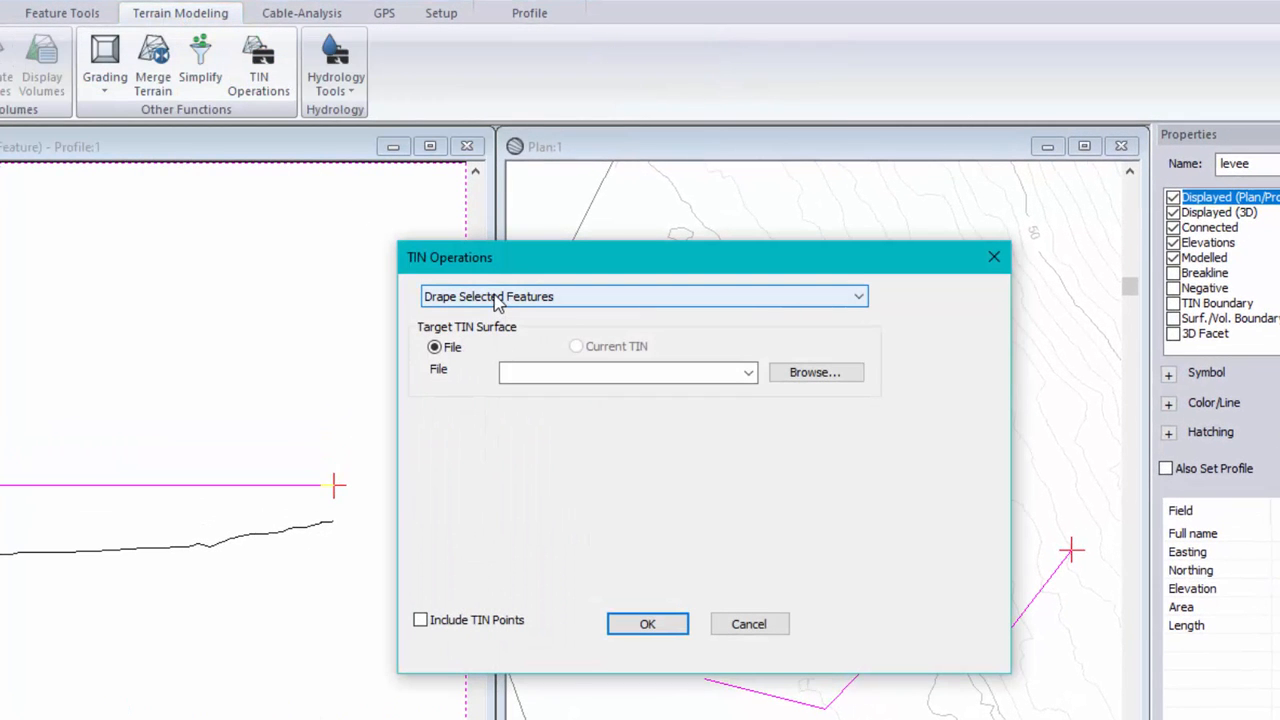
pyautogui.click(748, 372)
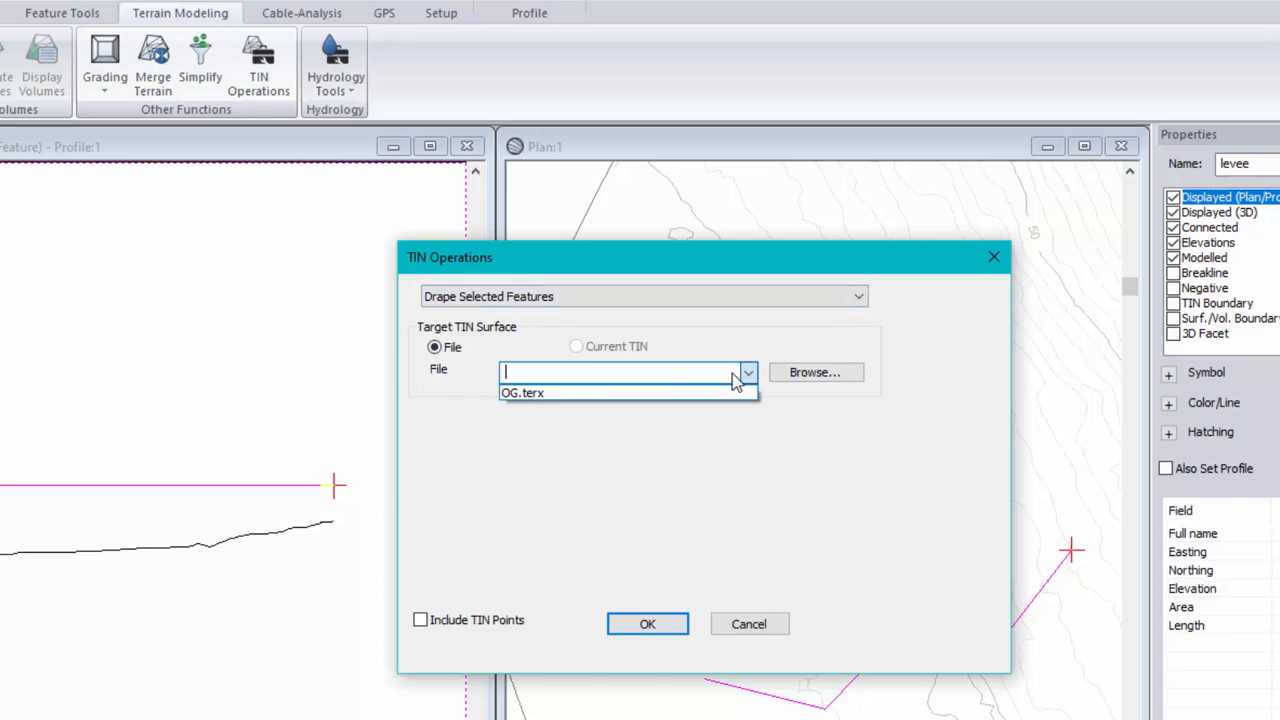
pyautogui.click(568, 395)
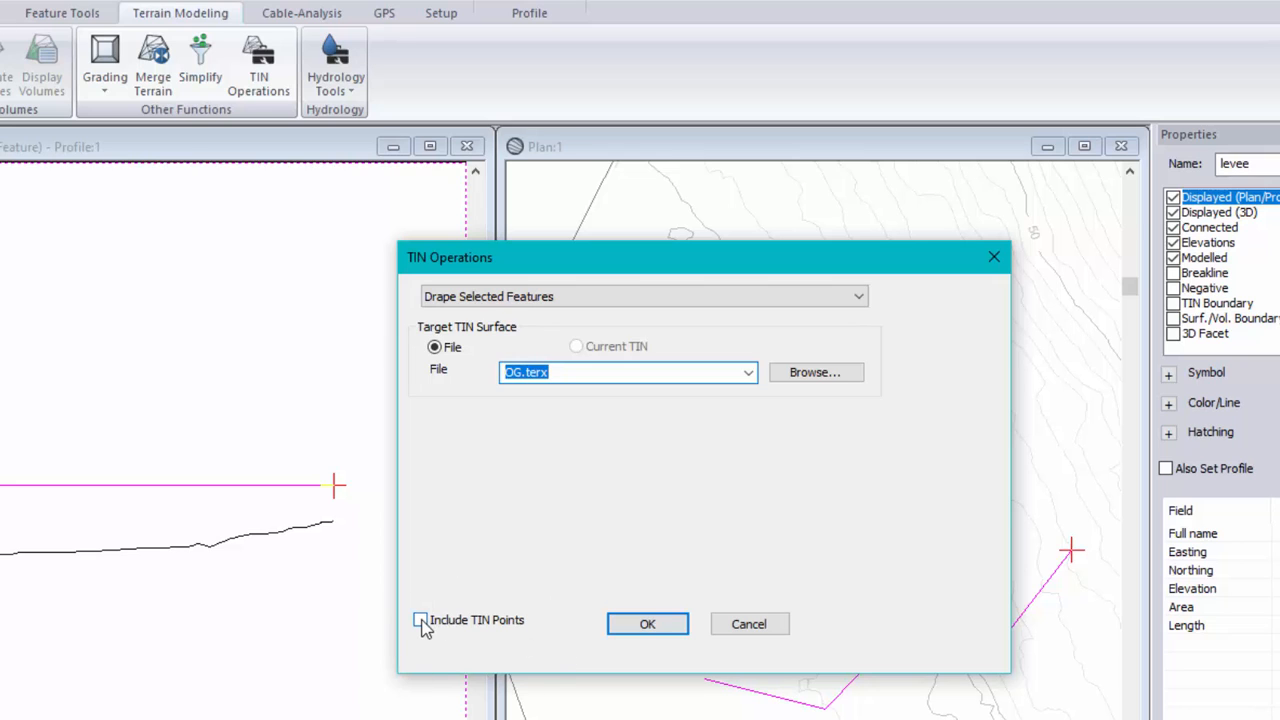
pyautogui.click(650, 625)
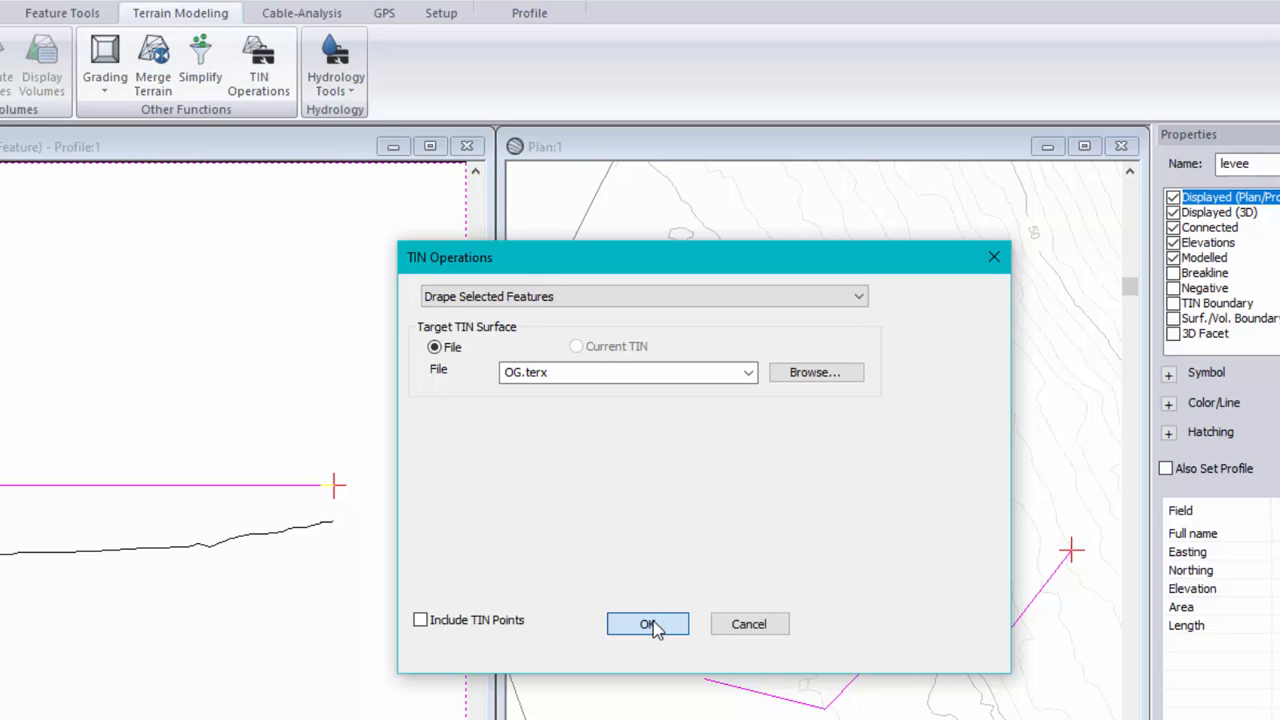
pyautogui.click(650, 625)
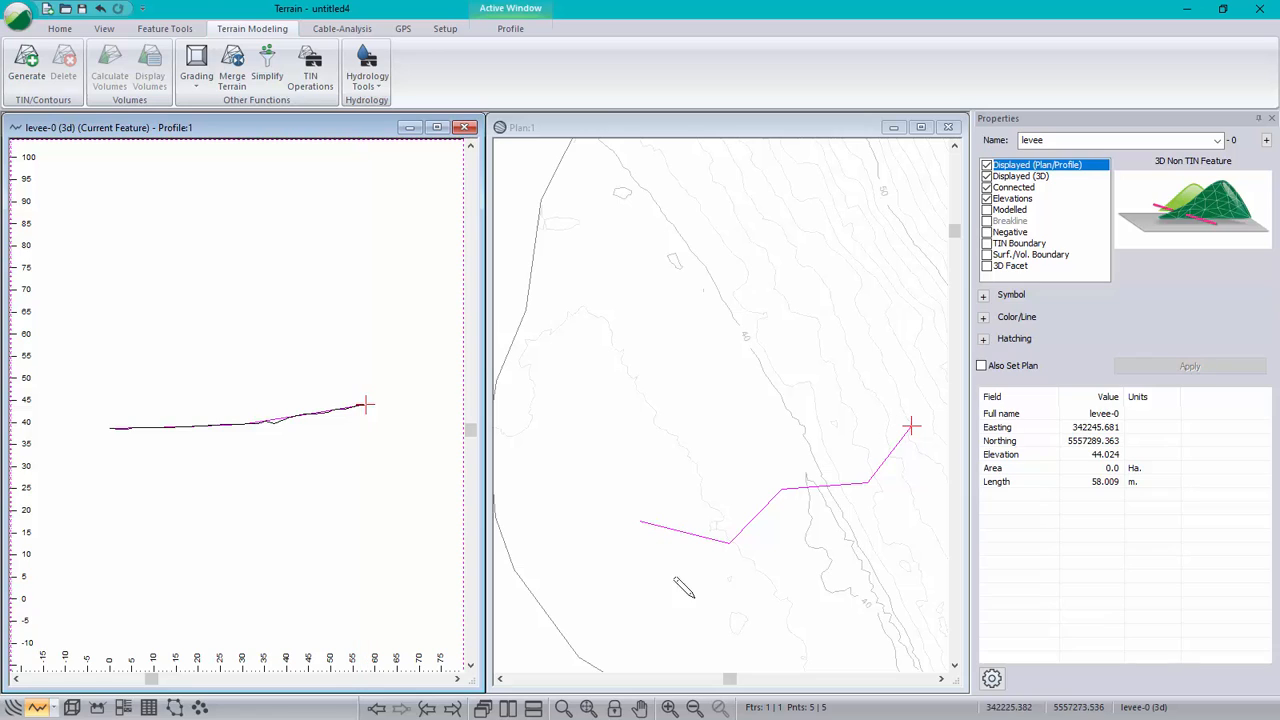
# Step back point by point from the levee's last point to its first, checking each elevation
pyautogui.click(376, 708)
pyautogui.click(376, 708)
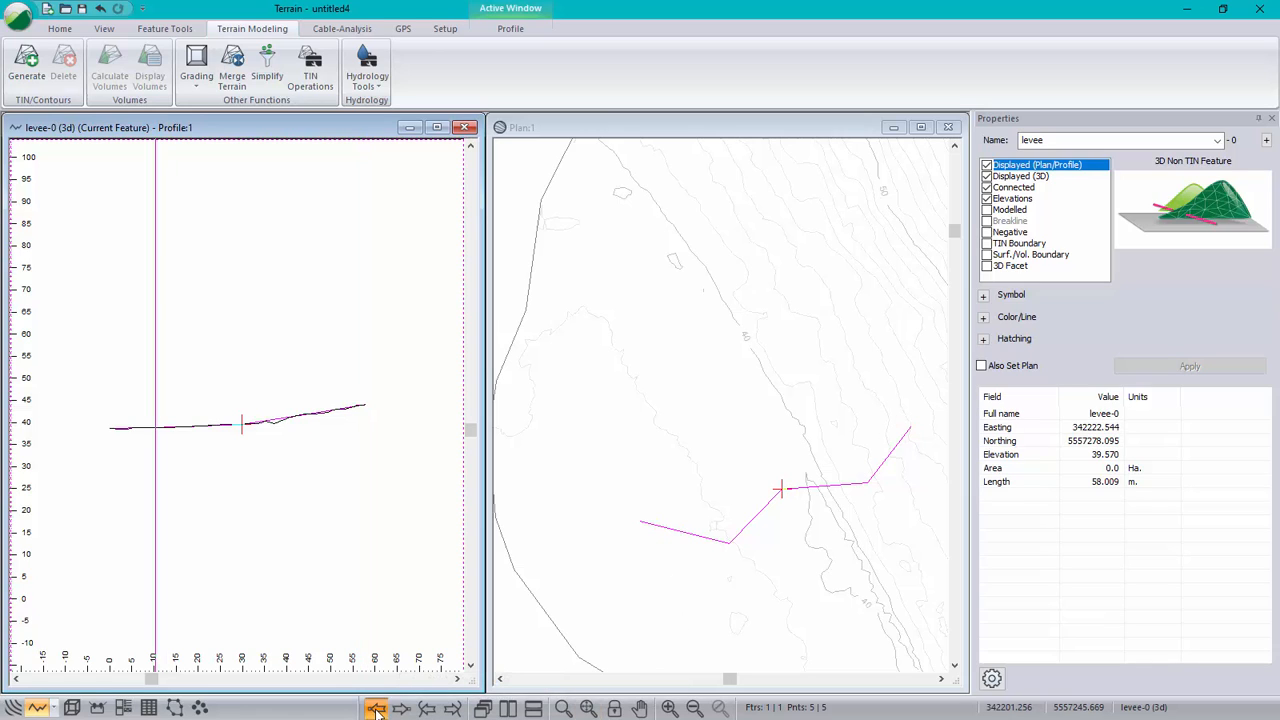
pyautogui.click(376, 708)
pyautogui.click(376, 708)
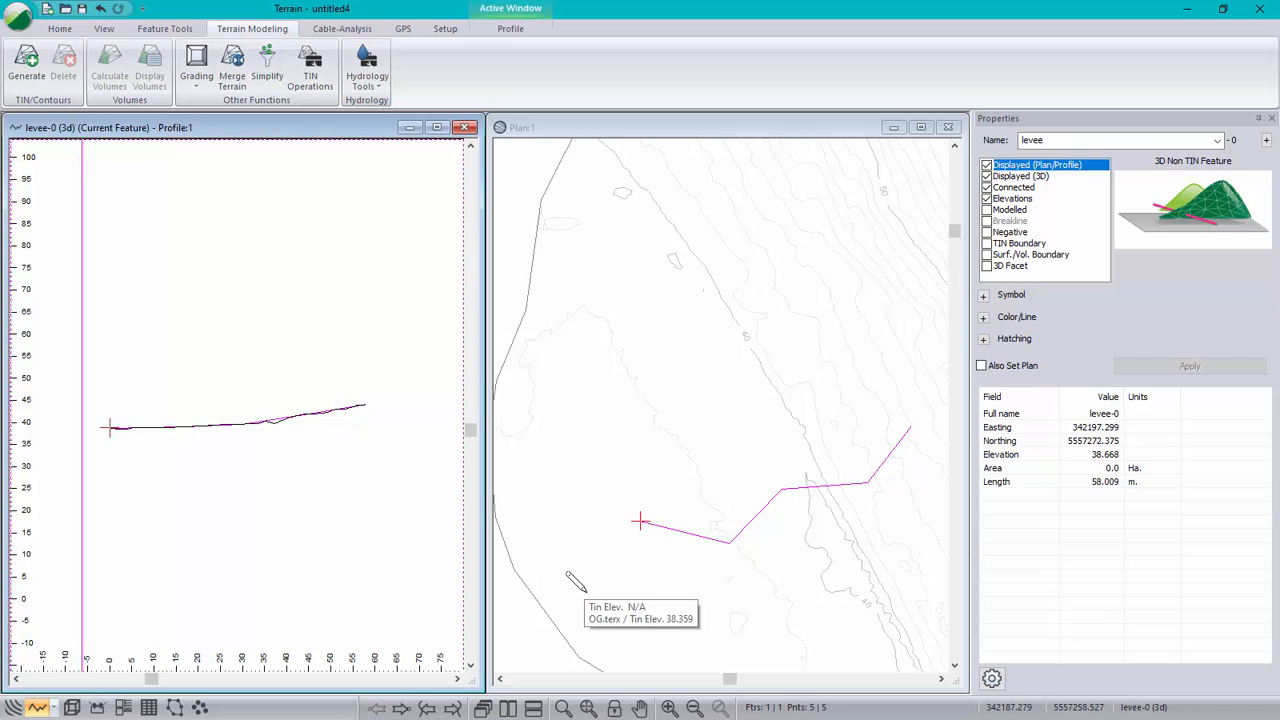
pyautogui.click(165, 28)
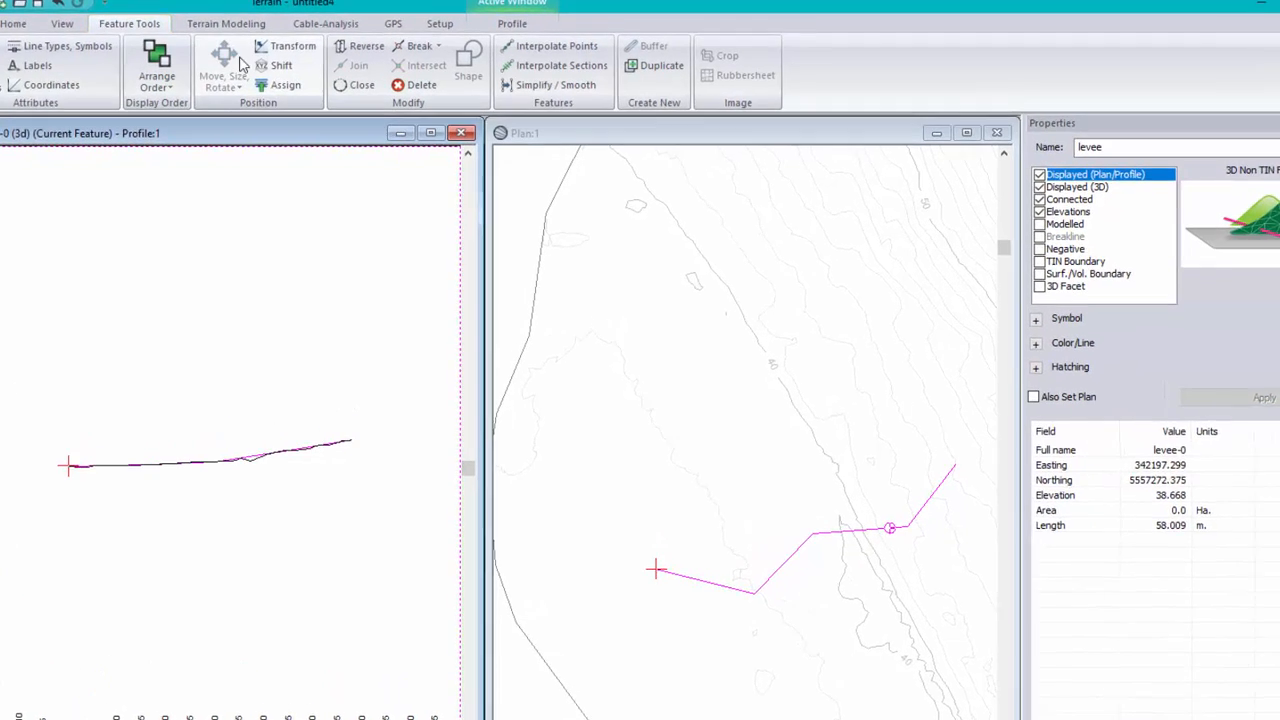
pyautogui.click(277, 65)
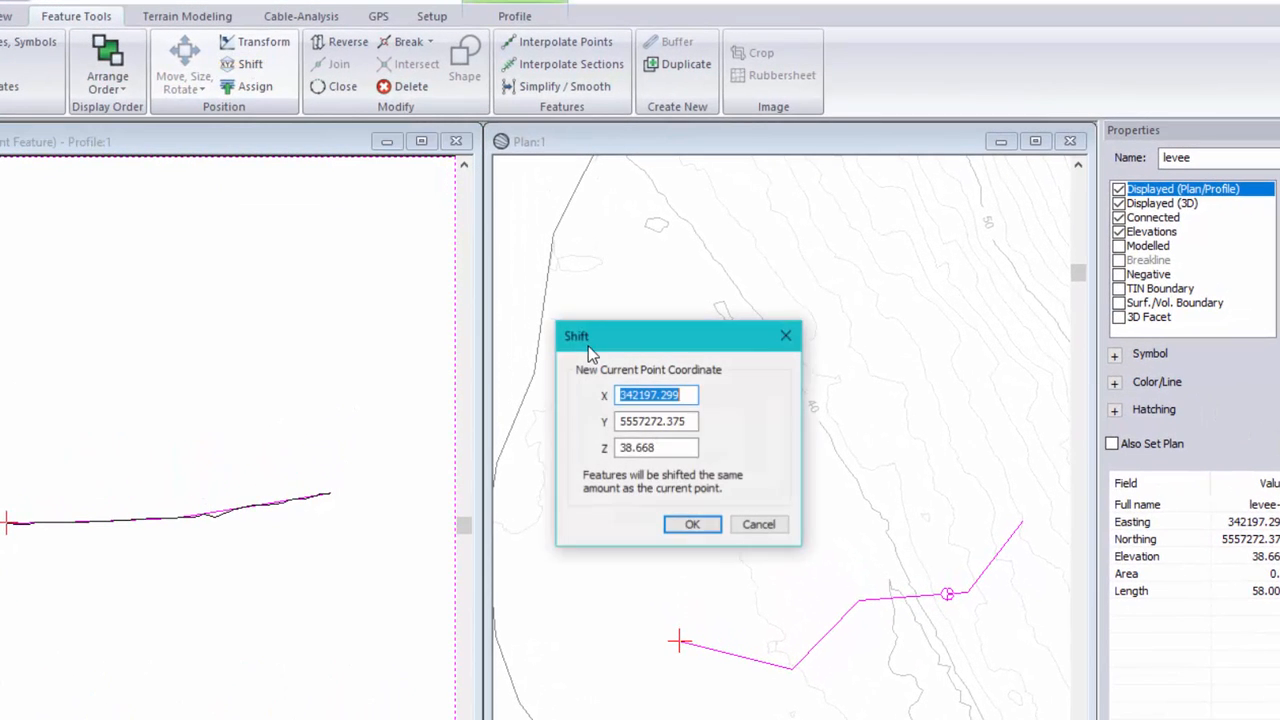
pyautogui.doubleClick(669, 448)
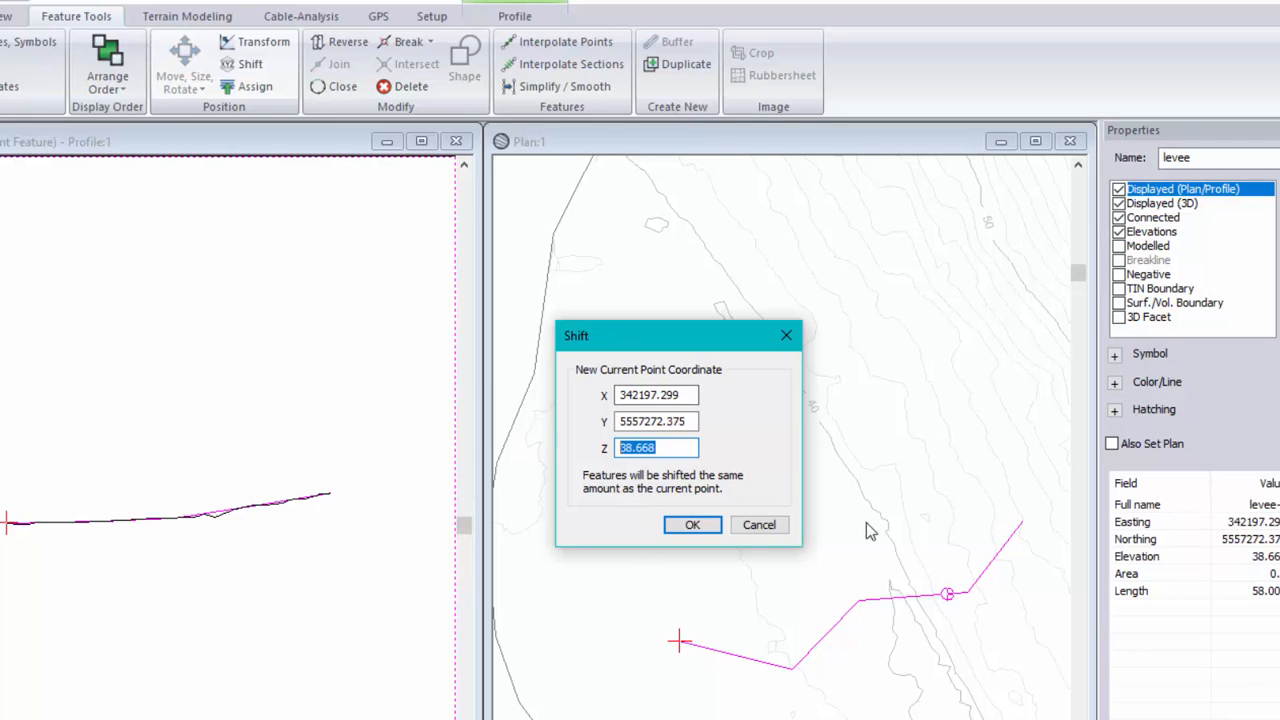
pyautogui.click(759, 524)
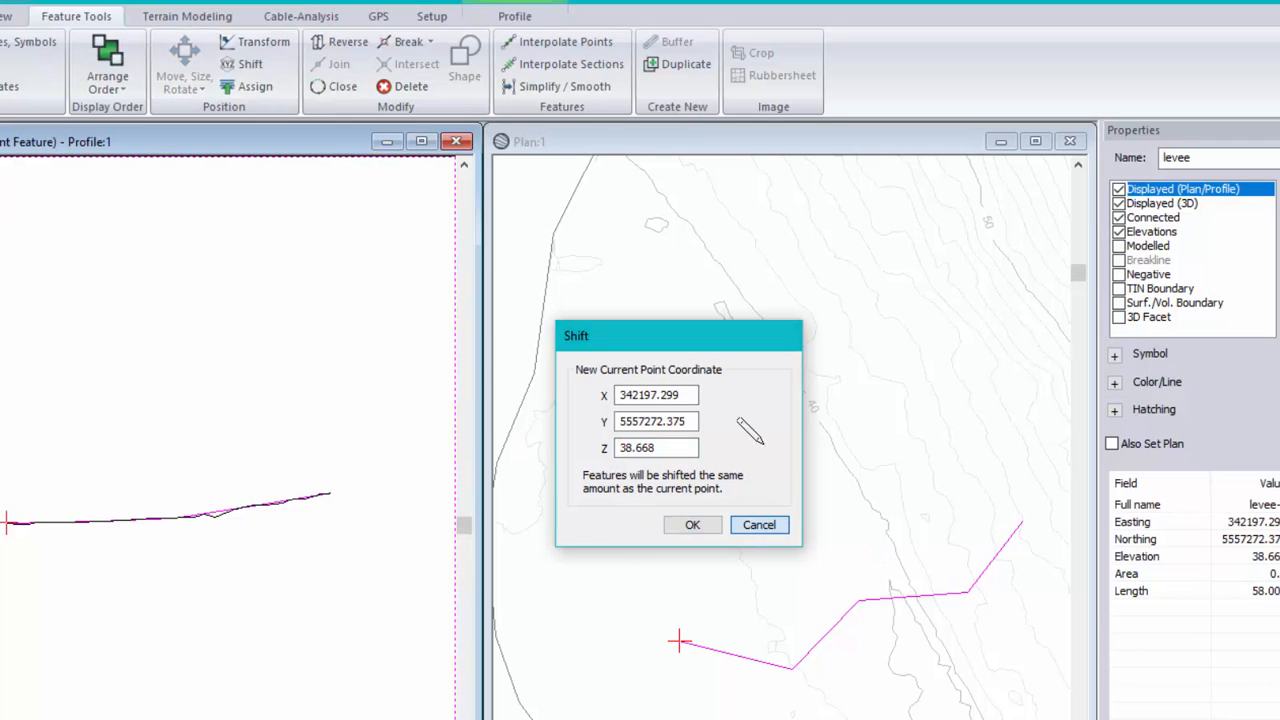
# Transform the levee feature with coordinate adjustment enabled and a Z offset of 5 to raise it above the ground
pyautogui.click(250, 42)
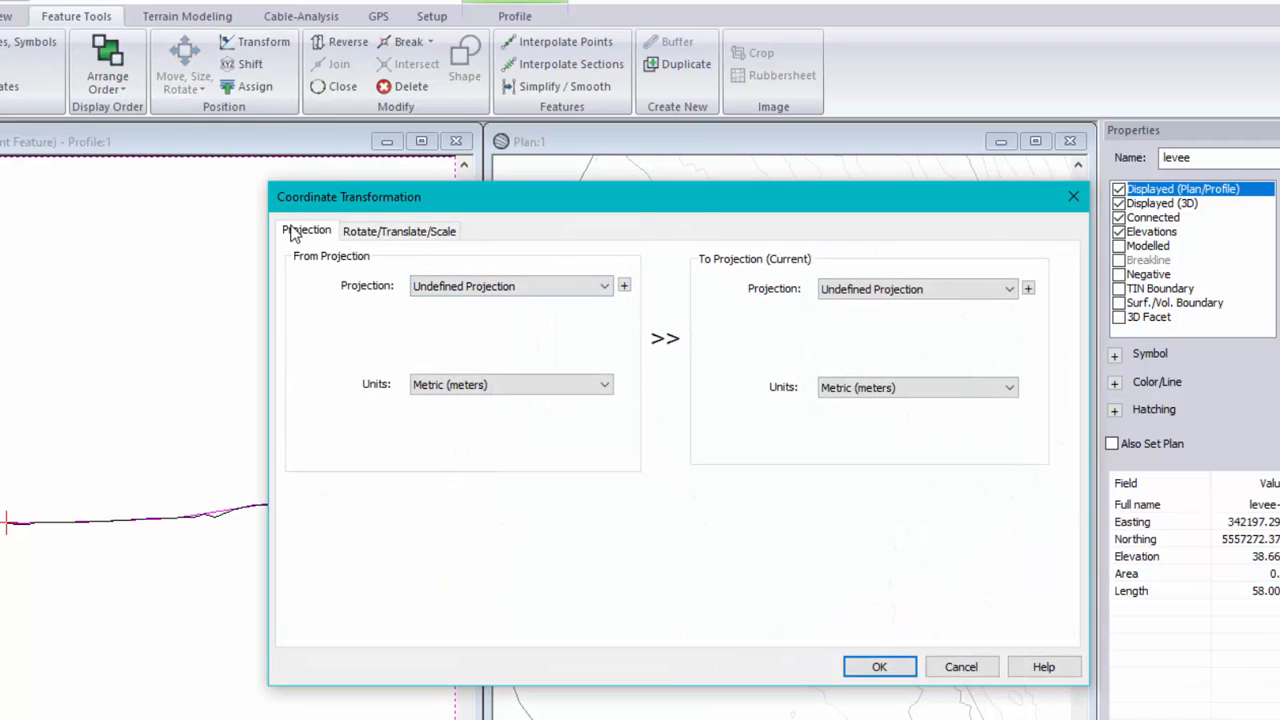
pyautogui.click(410, 233)
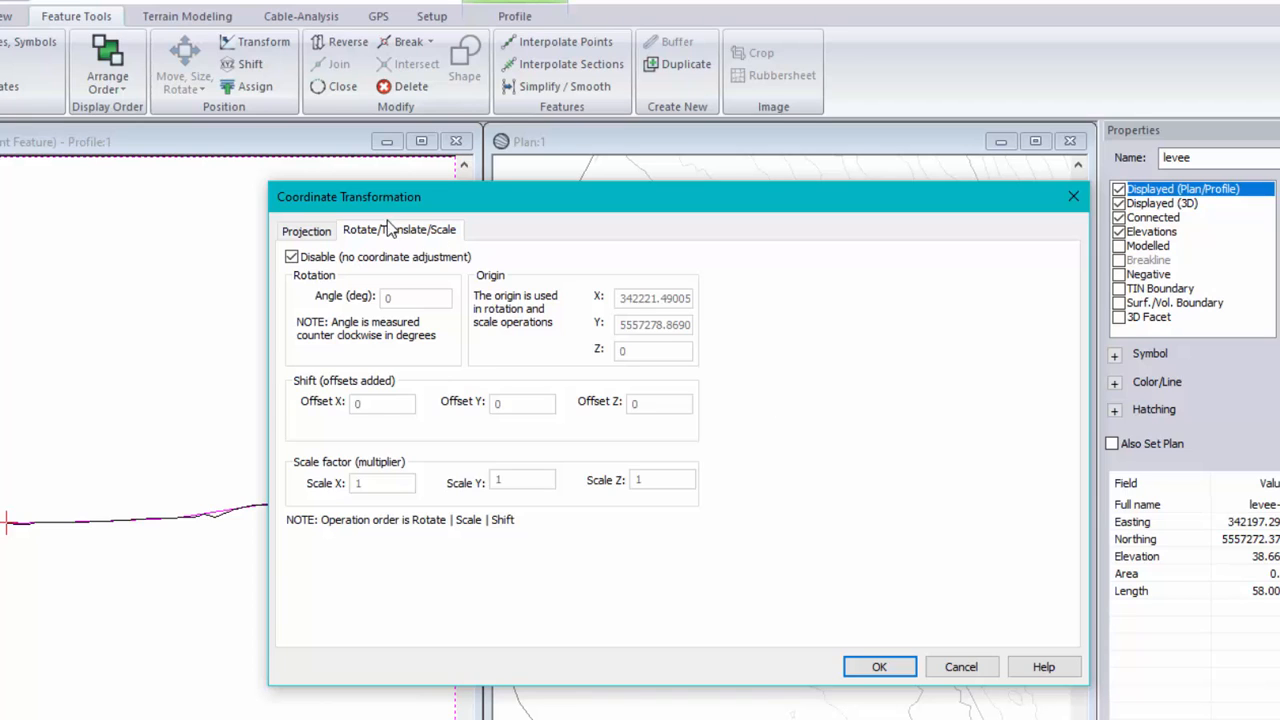
pyautogui.click(290, 258)
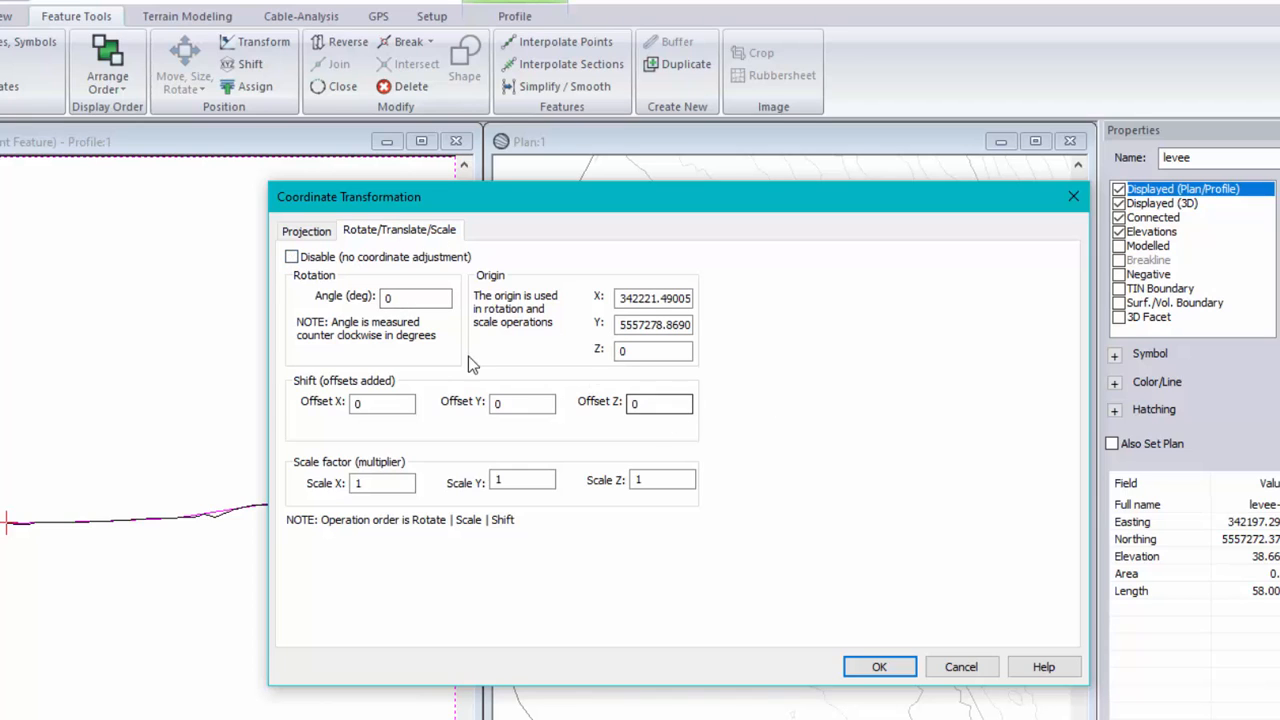
pyautogui.doubleClick(650, 403)
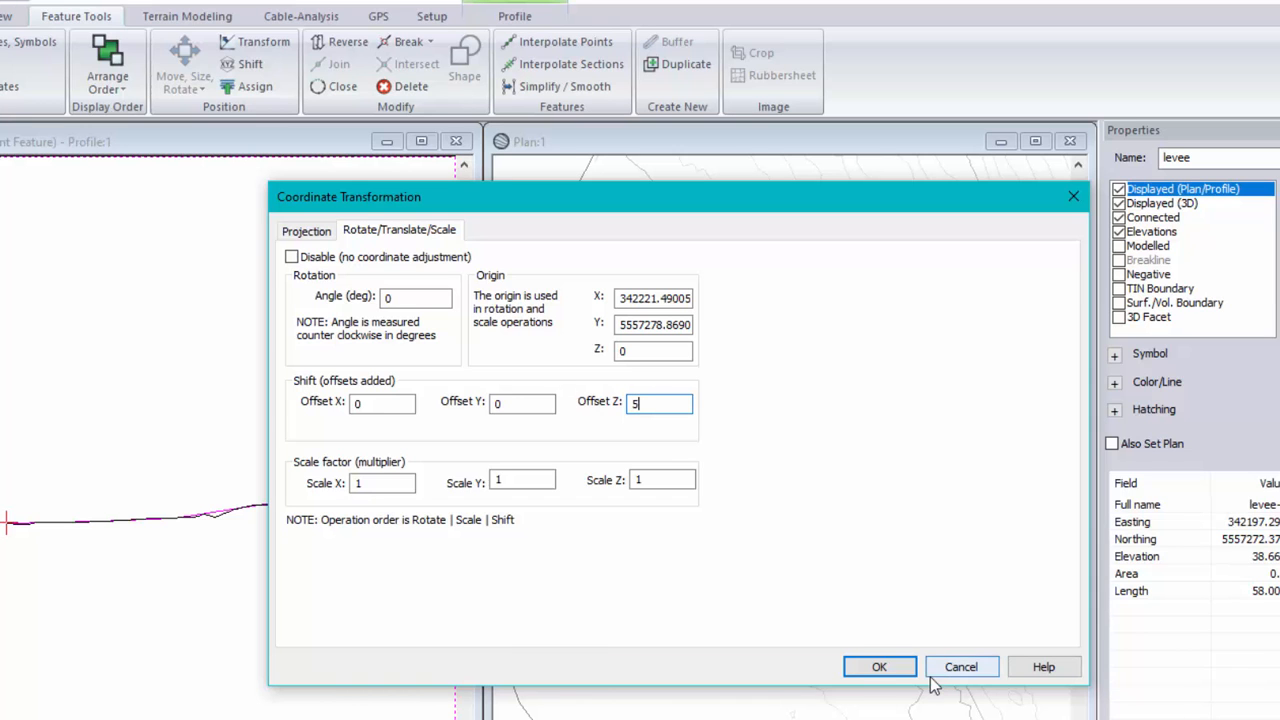
pyautogui.click(884, 666)
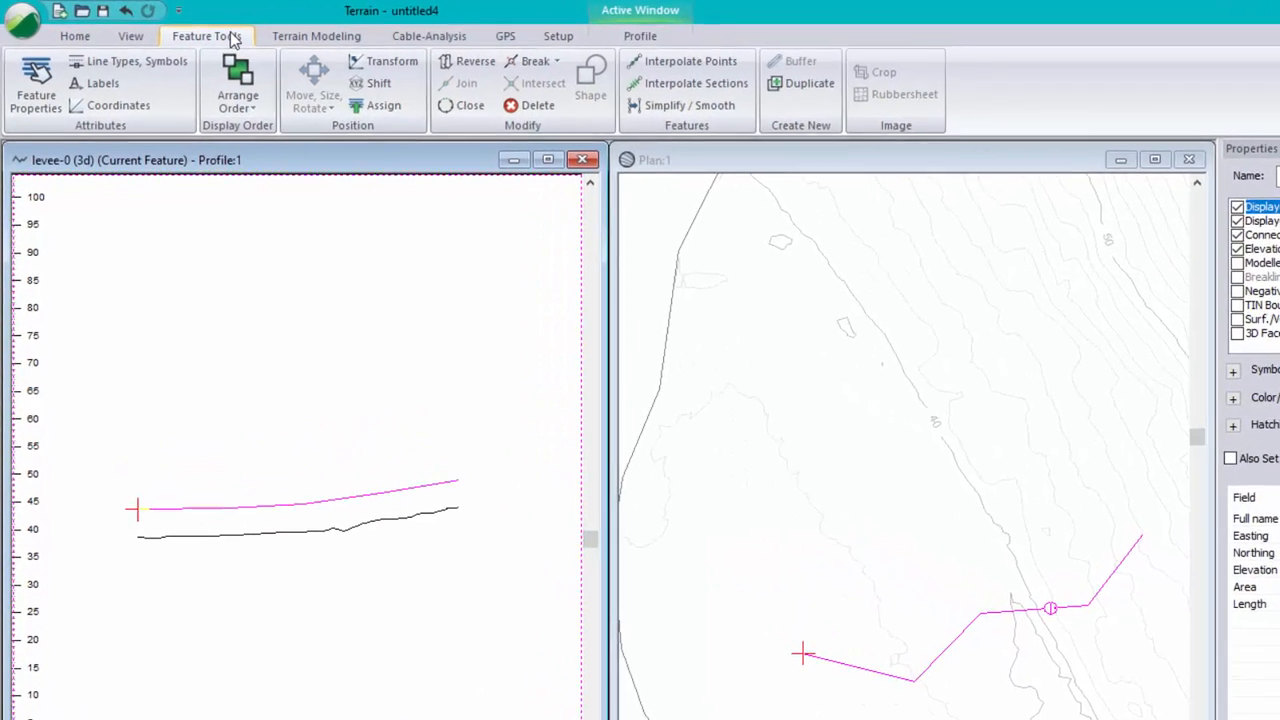
# Open the levee's coordinate list and check the elevations of points 3, 4 and 5
pyautogui.click(155, 145)
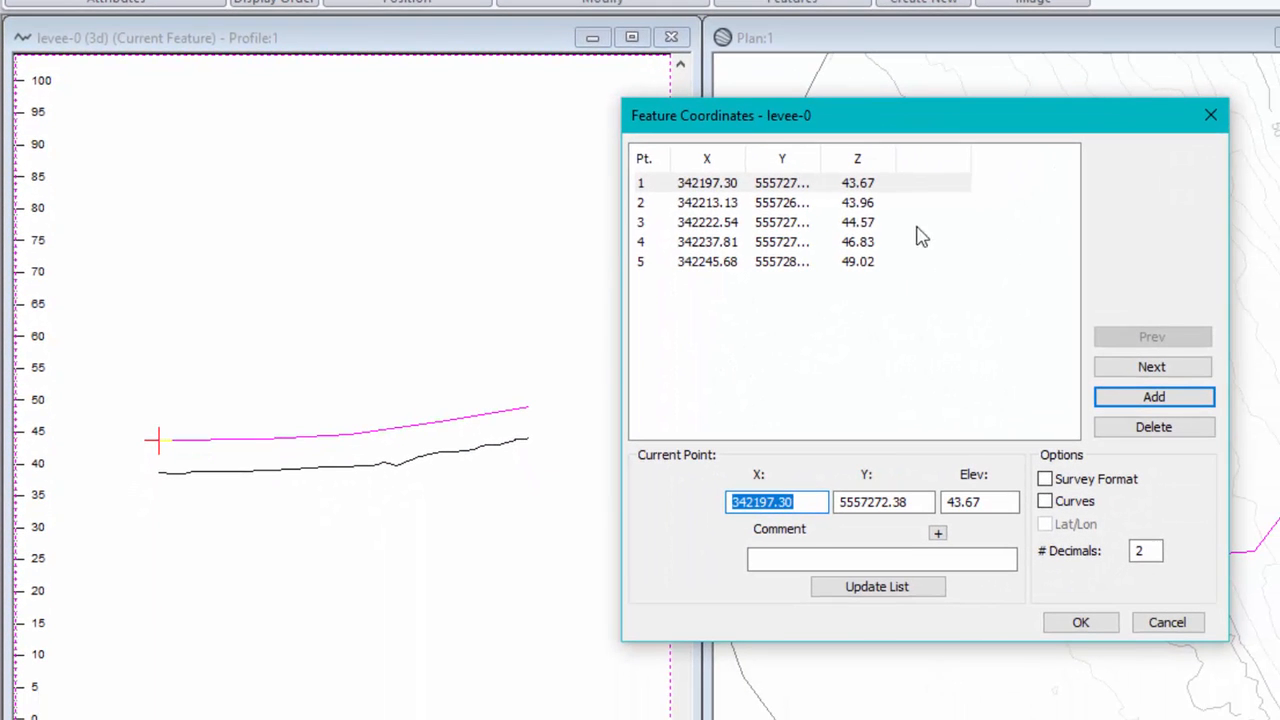
pyautogui.click(870, 224)
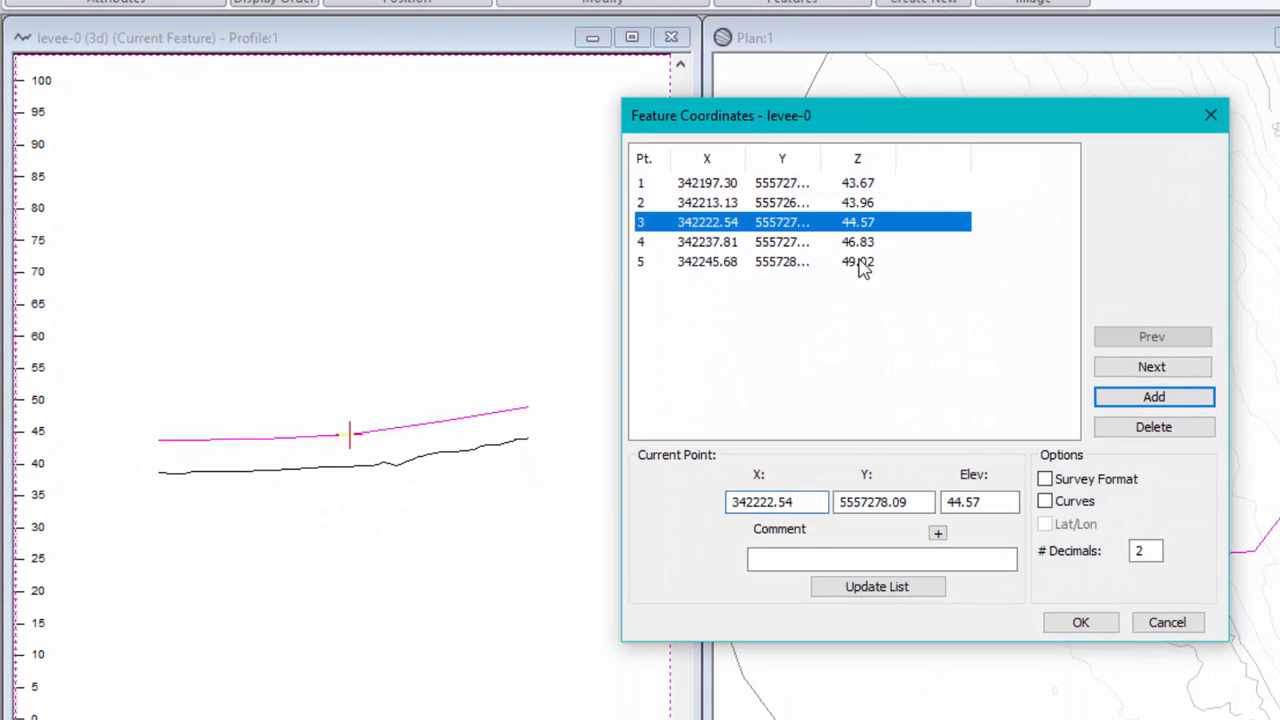
pyautogui.click(868, 243)
pyautogui.click(863, 263)
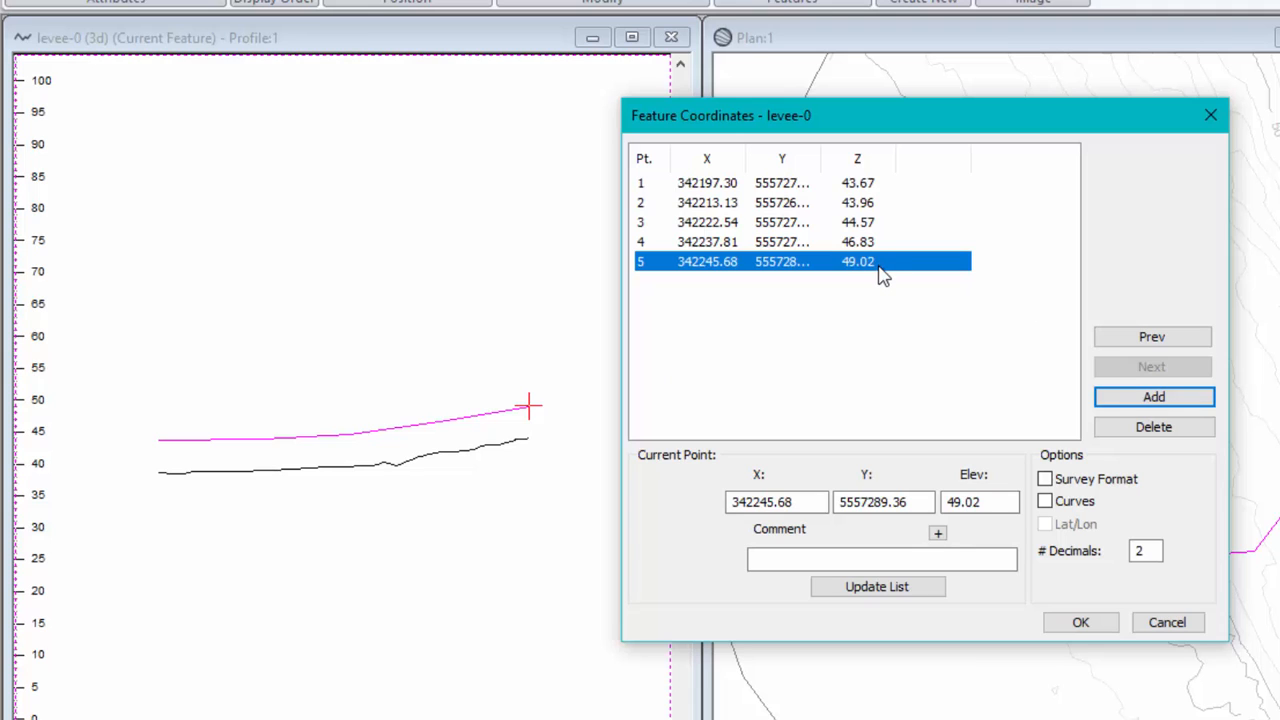
pyautogui.doubleClick(985, 501)
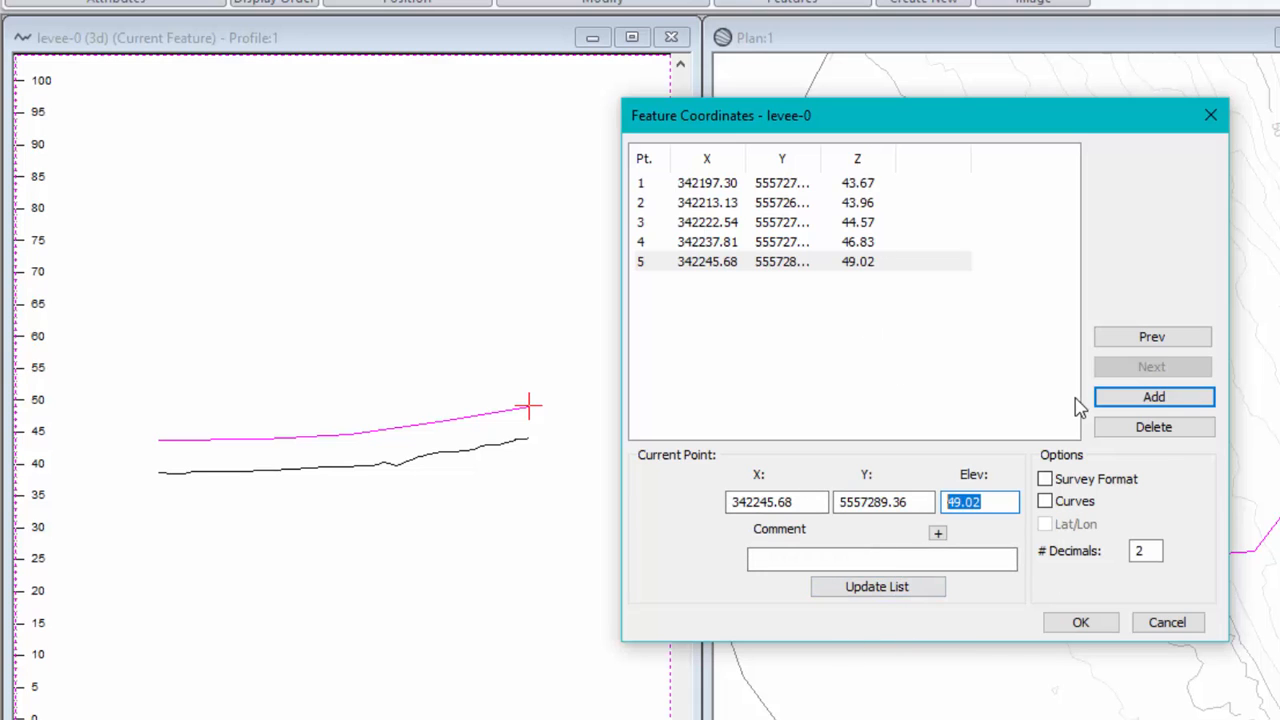
# Switch the levee's coordinate list to survey format and set the slope of shots 1 and 2 to 2%
pyautogui.click(1045, 480)
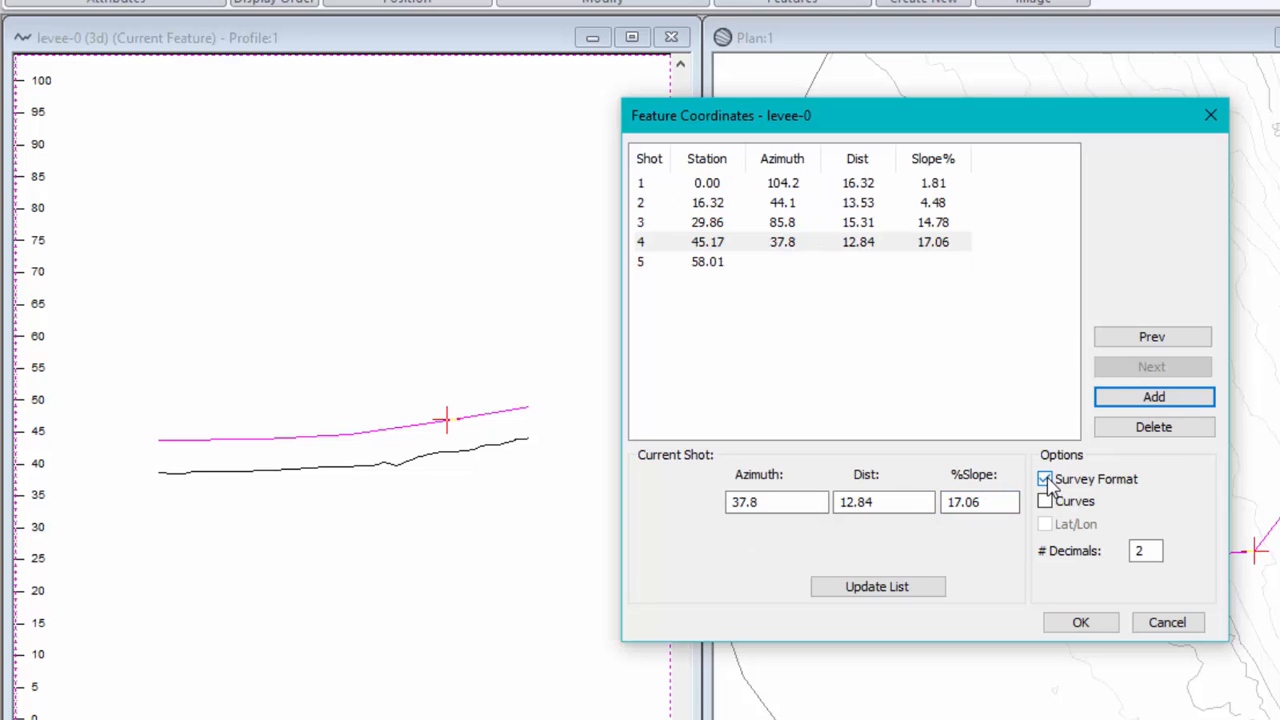
pyautogui.click(660, 184)
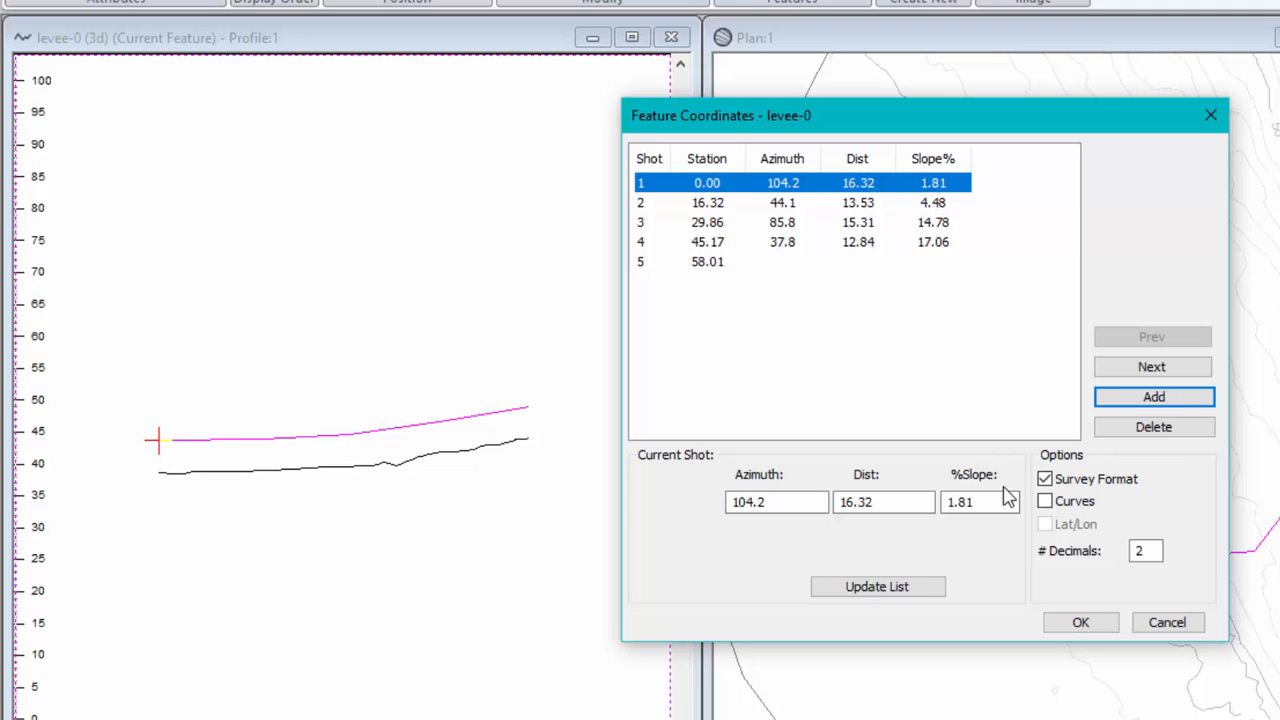
pyautogui.moveTo(986, 506); pyautogui.dragTo(903, 491)
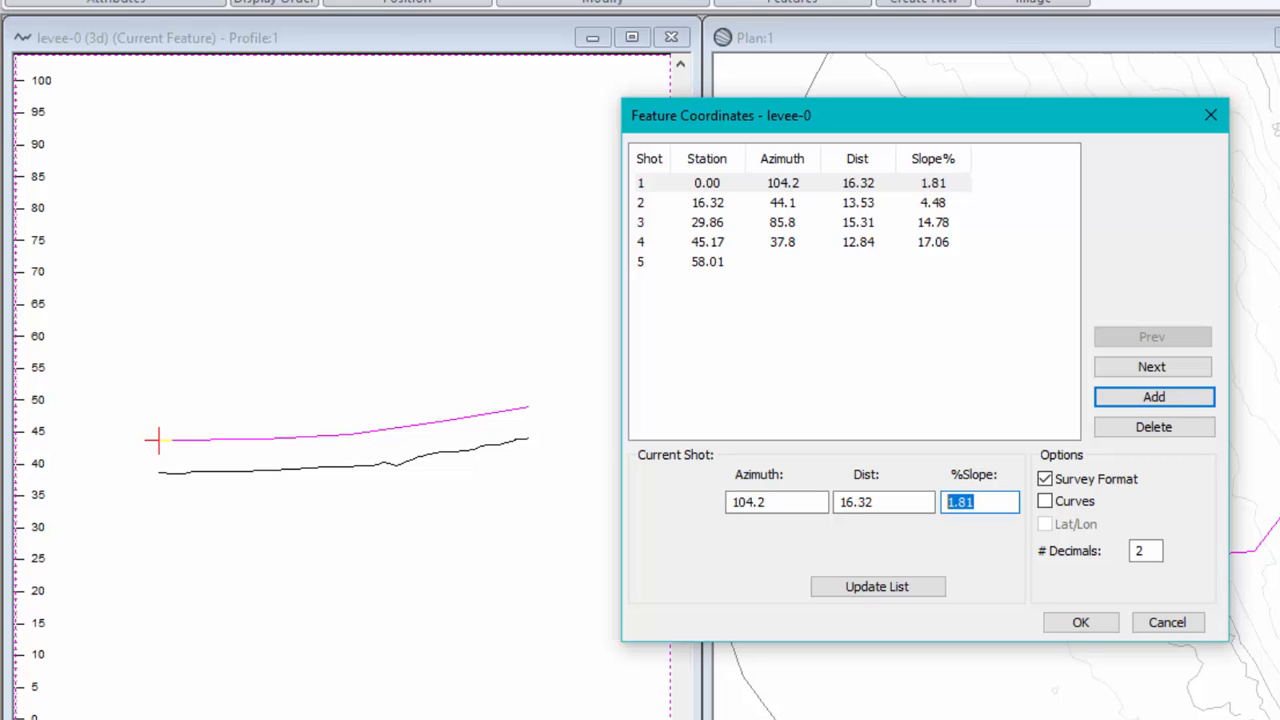
pyautogui.write('2')
pyautogui.click(1182, 368)
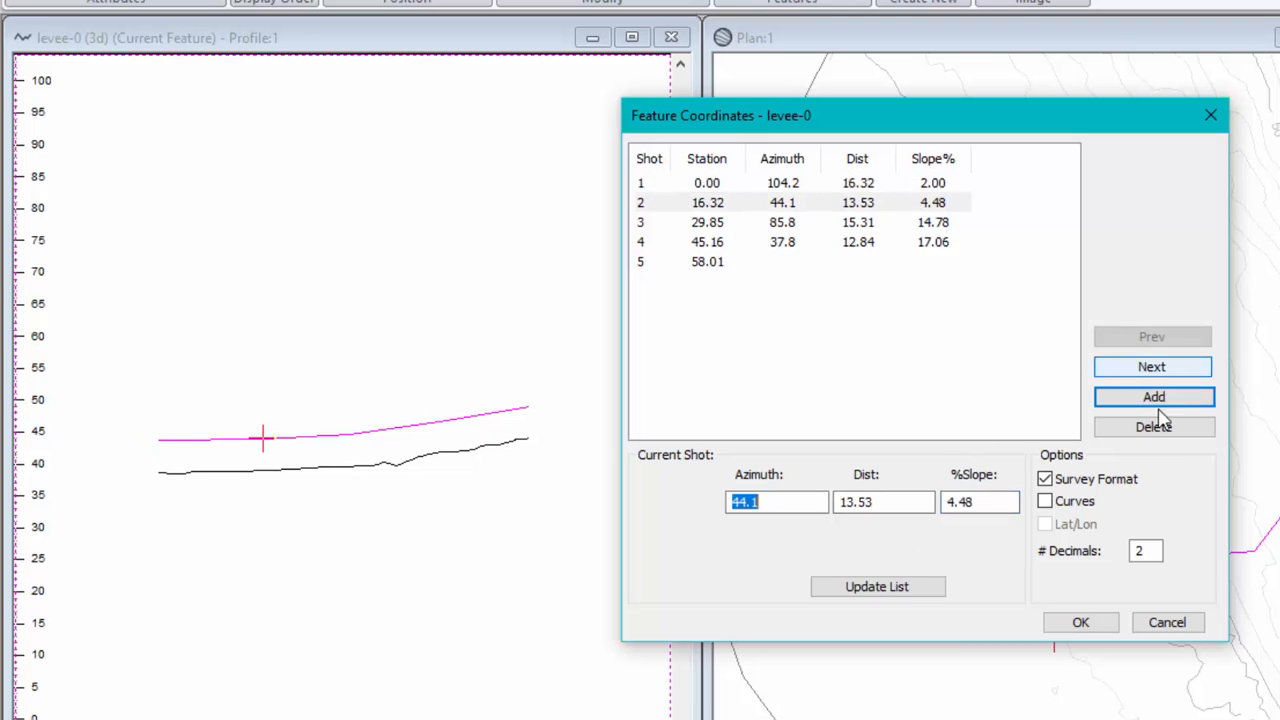
pyautogui.click(995, 503)
pyautogui.write('2')
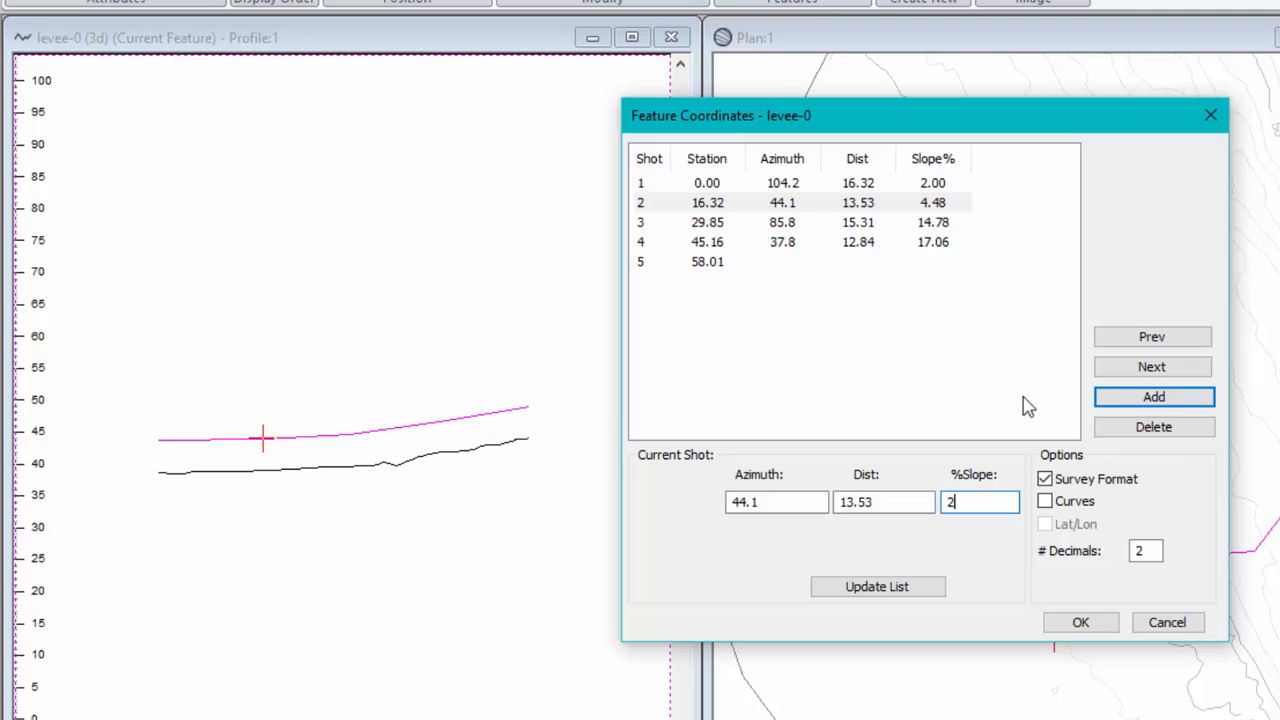
pyautogui.click(1180, 370)
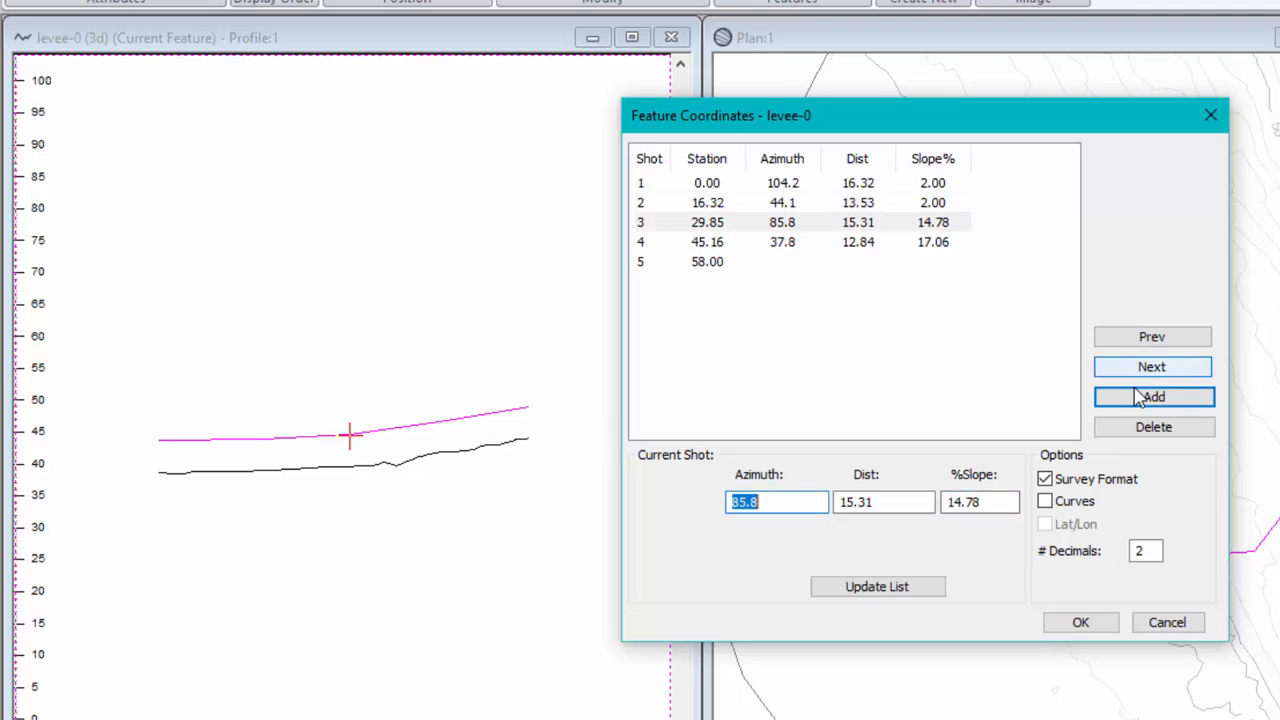
# Set the slope of shots 3 and 4 to 2%, update the list and accept the levee's new coordinates
pyautogui.click(1012, 502)
pyautogui.write('2')
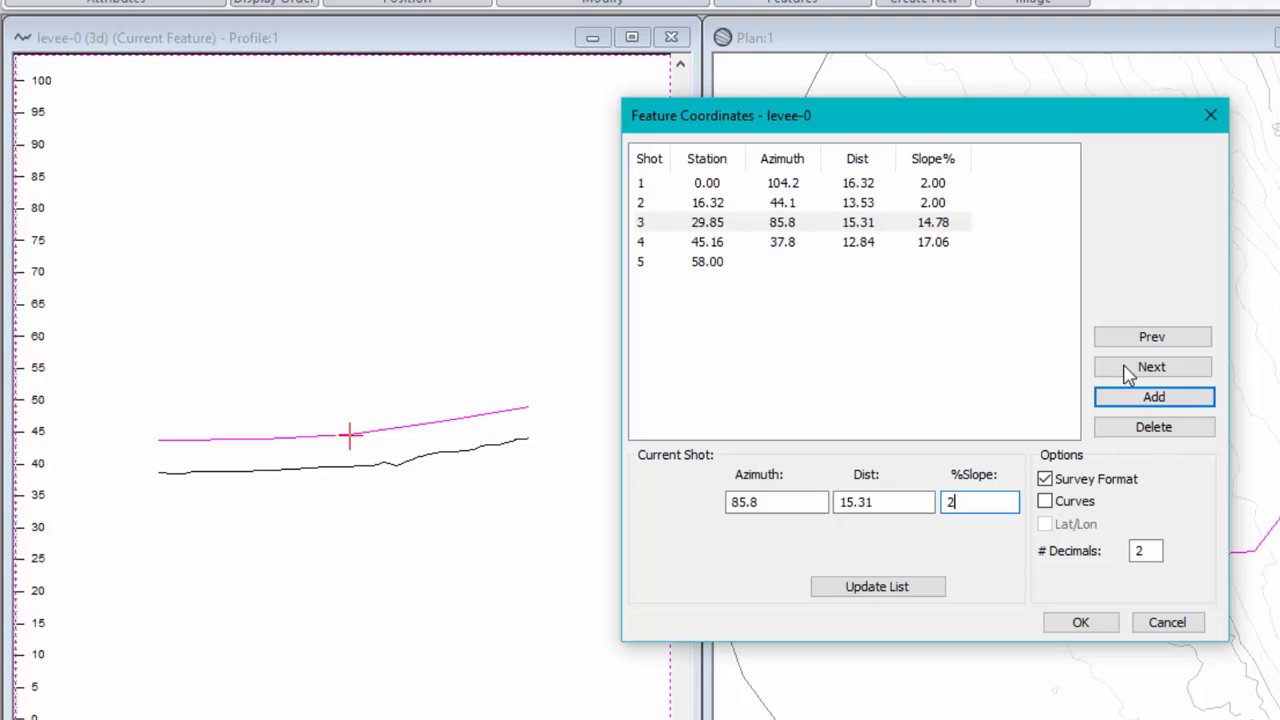
pyautogui.click(1168, 370)
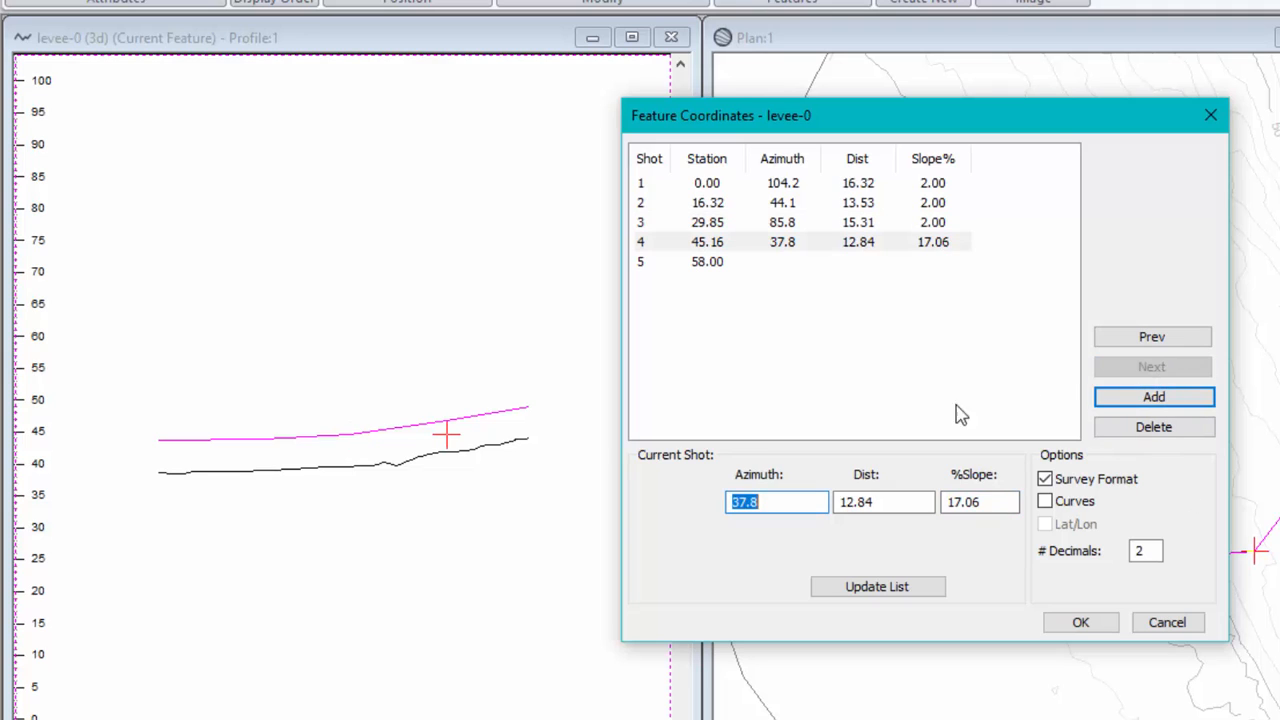
pyautogui.click(978, 502)
pyautogui.write('2')
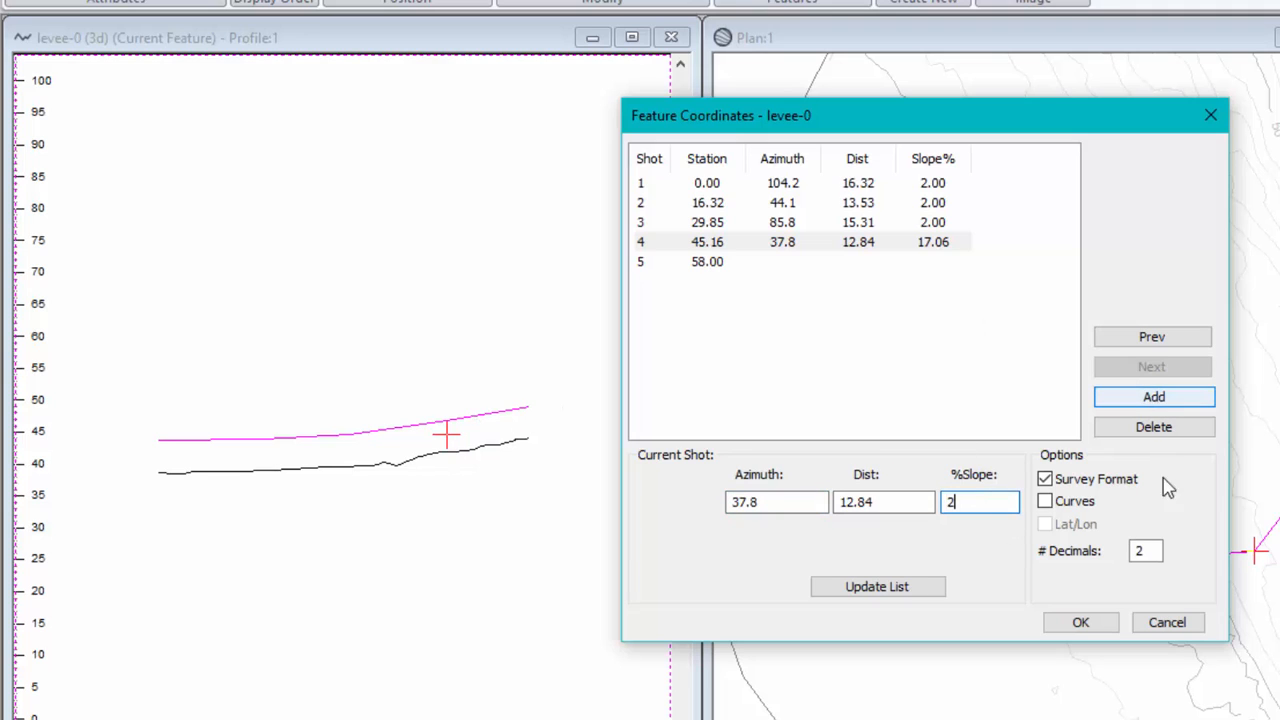
pyautogui.click(892, 586)
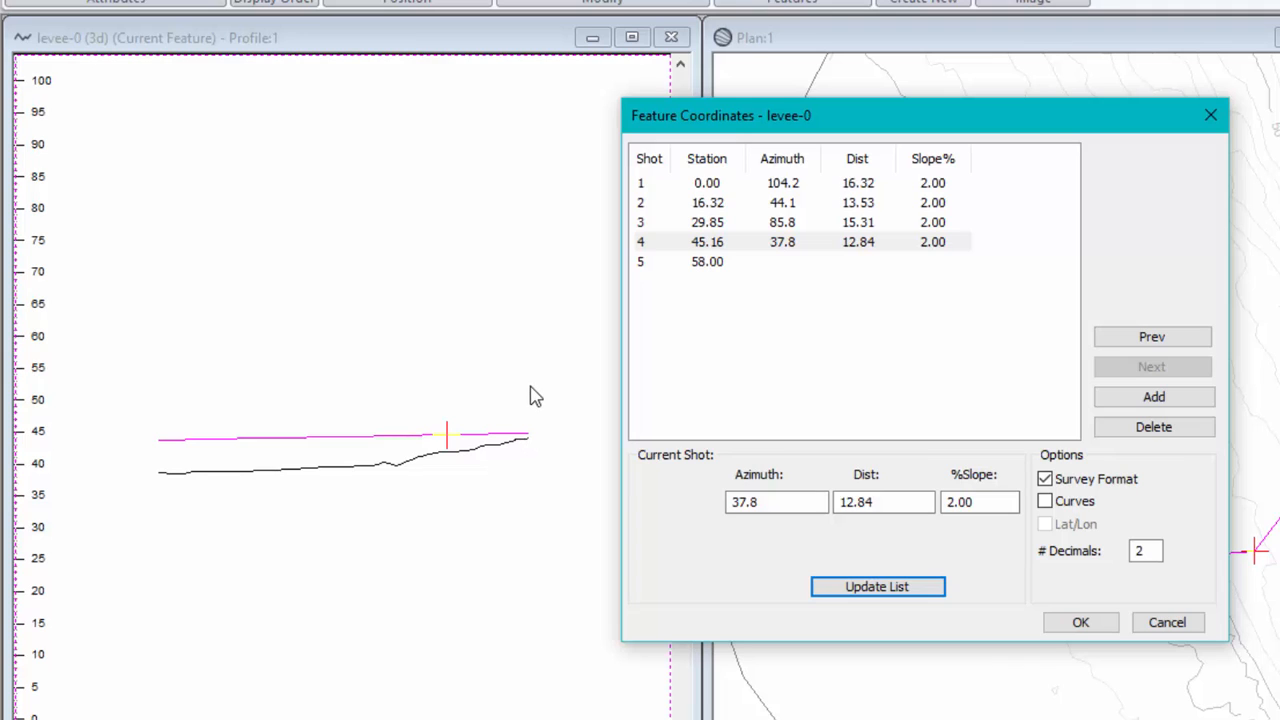
pyautogui.click(1099, 626)
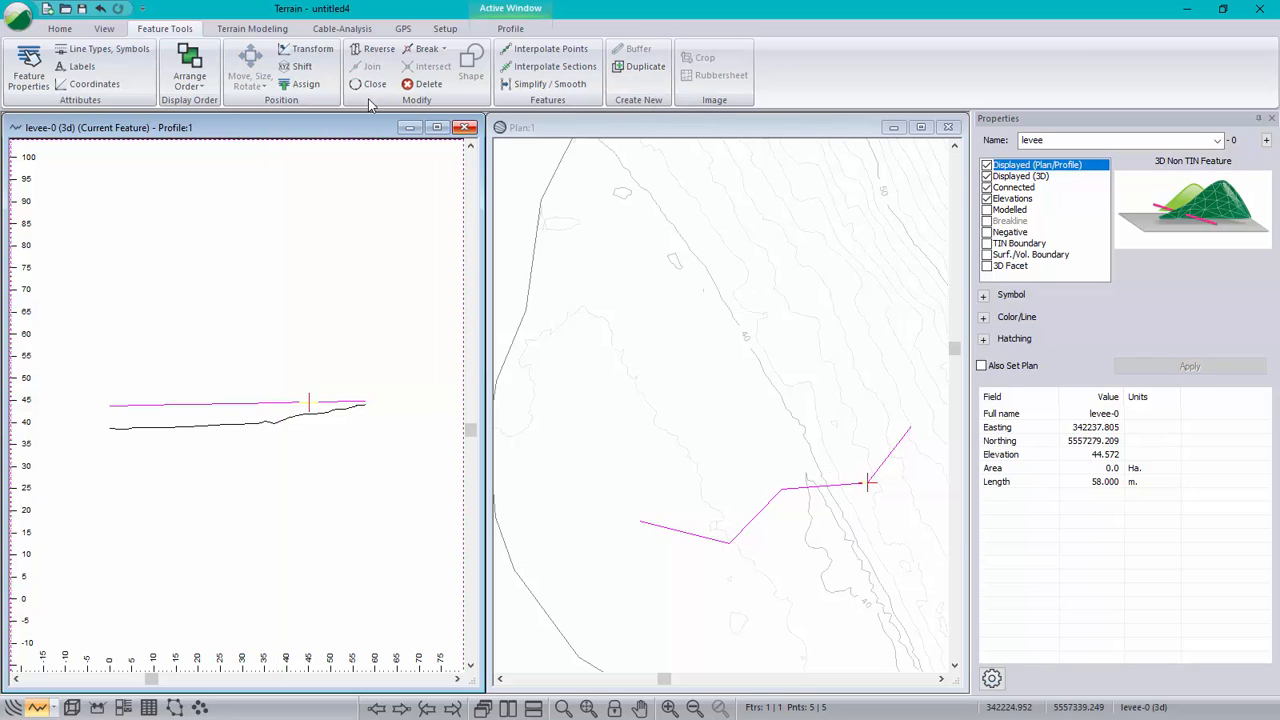
# Buffer the levee in plan with circular 1.000 offsets on the right and left at 0.0 slope, and join the offset lines
pyautogui.click(673, 129)
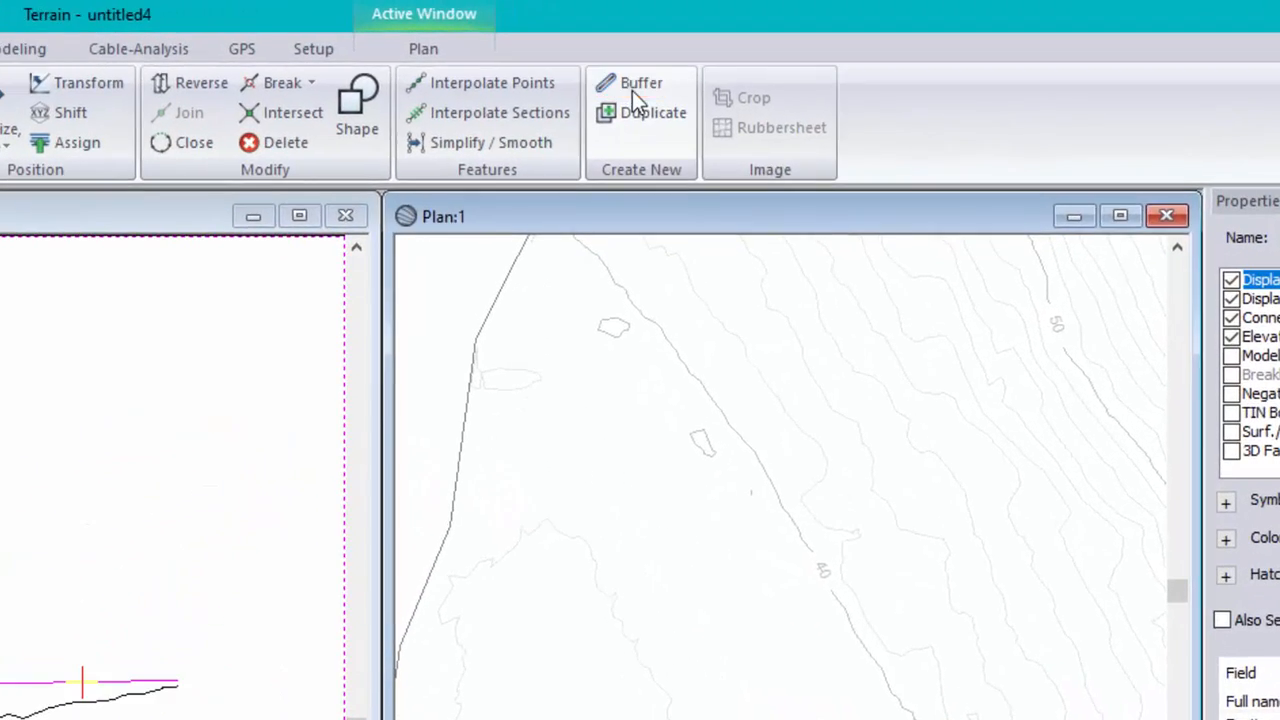
pyautogui.click(632, 90)
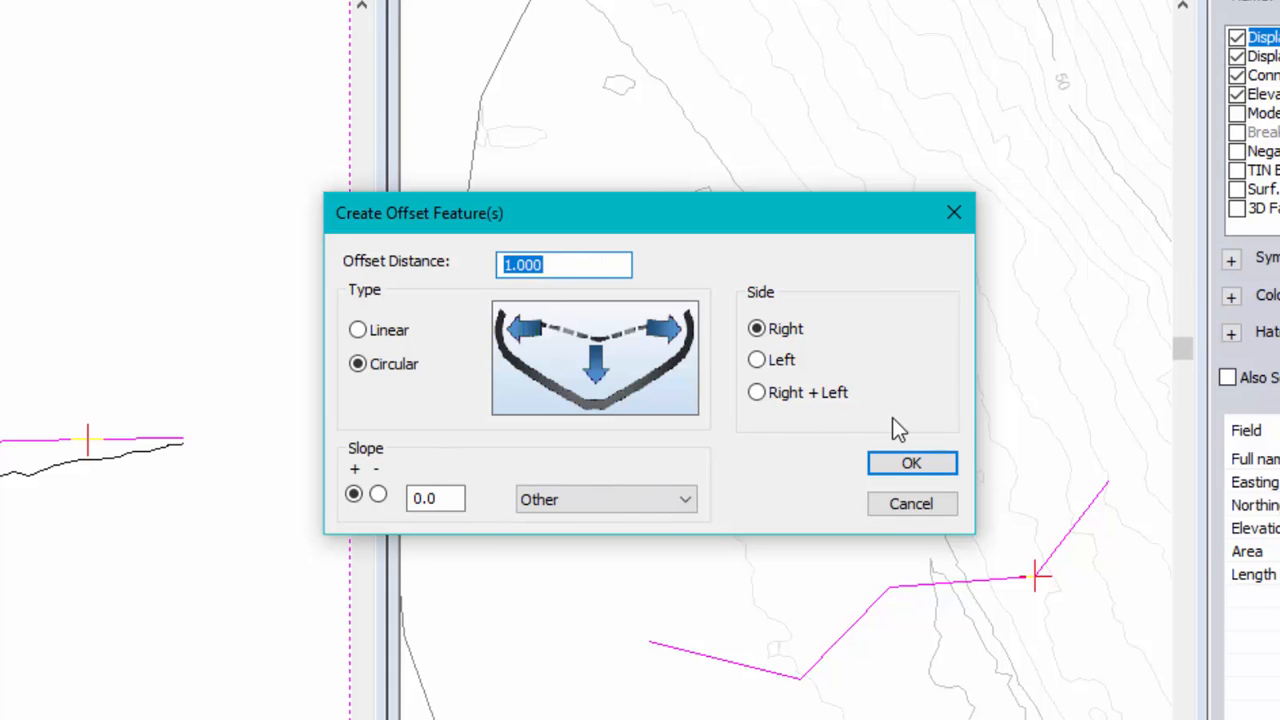
pyautogui.click(760, 394)
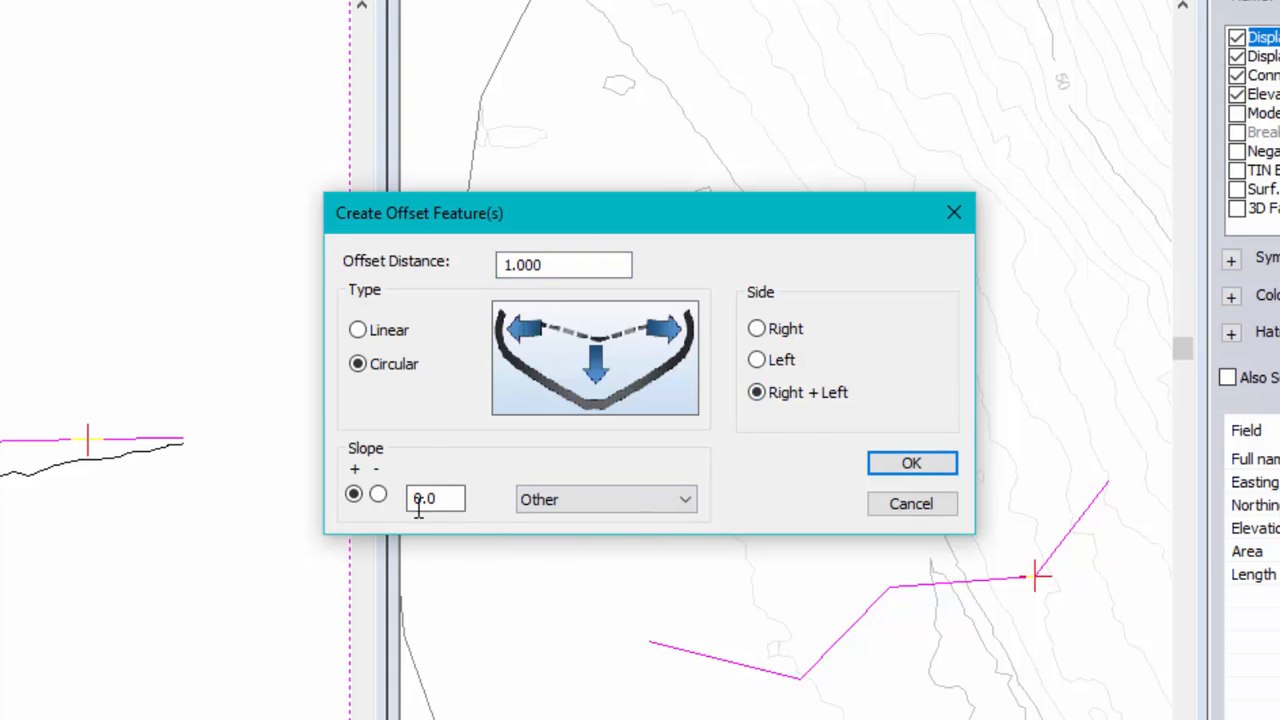
pyautogui.click(912, 466)
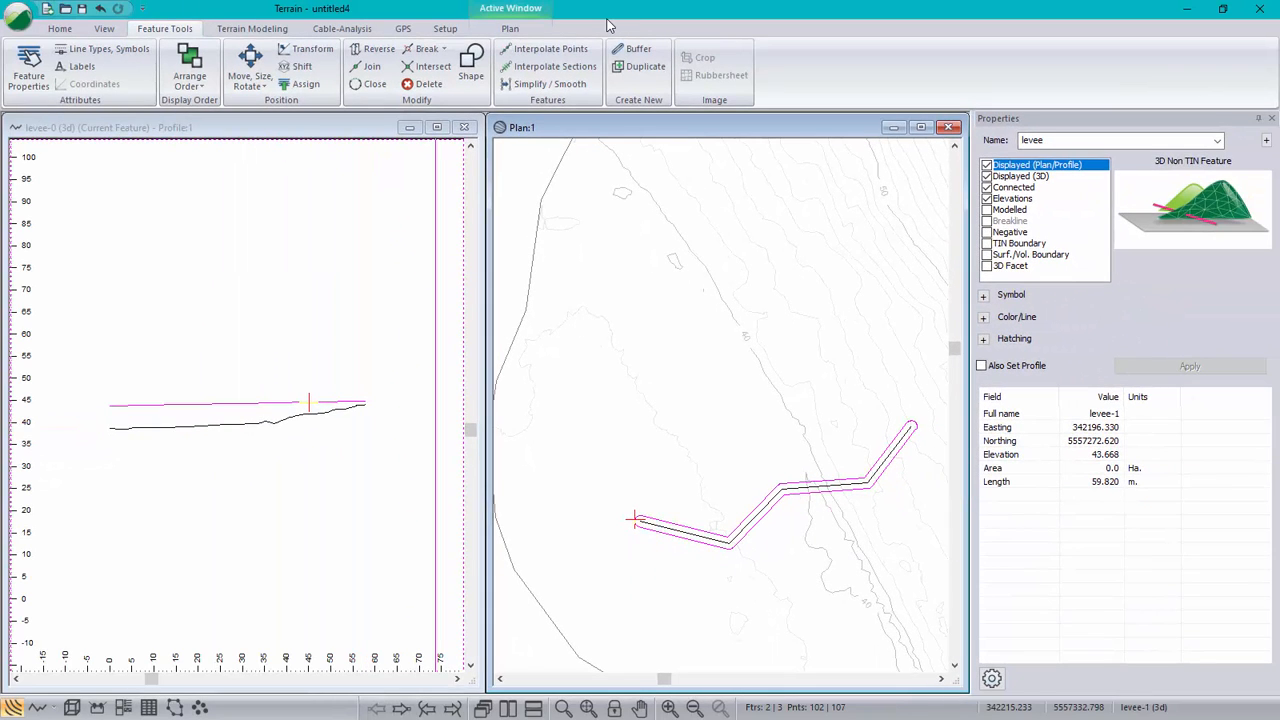
pyautogui.hotkey('ctrl', 'j')
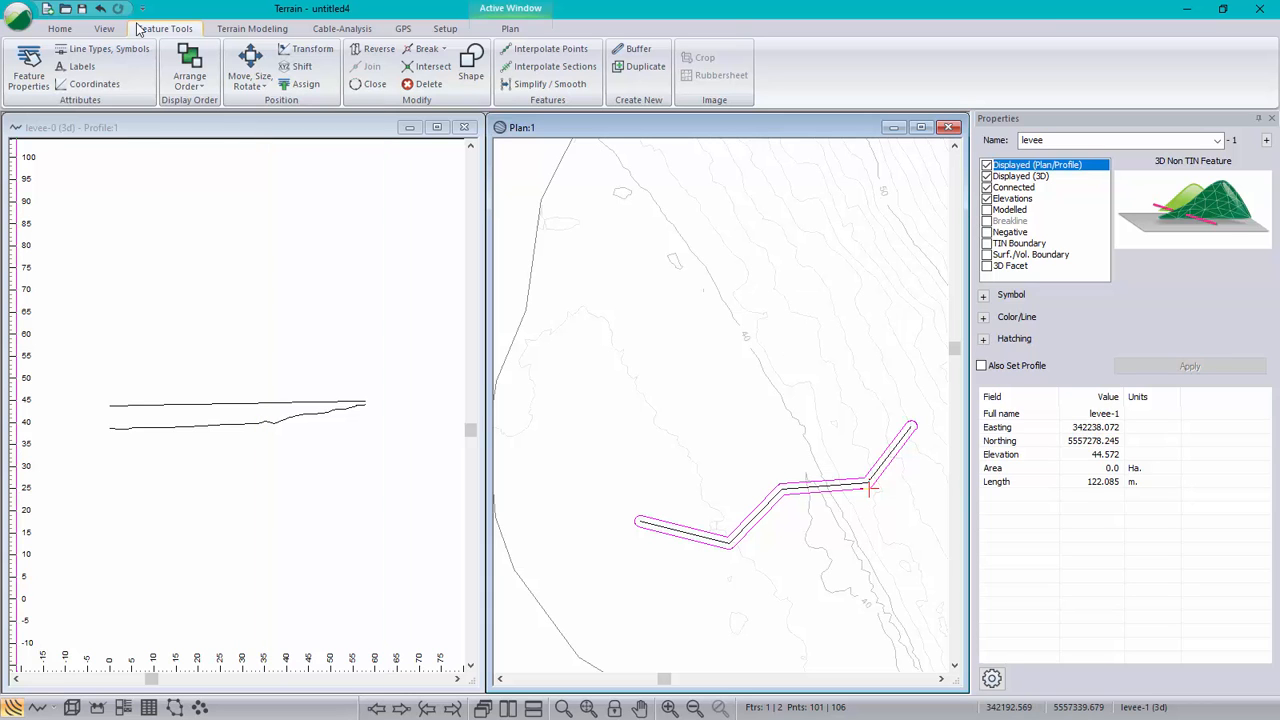
# Start grading the joined levee outline towards its left side with the OG.terx file as target surface
pyautogui.click(247, 30)
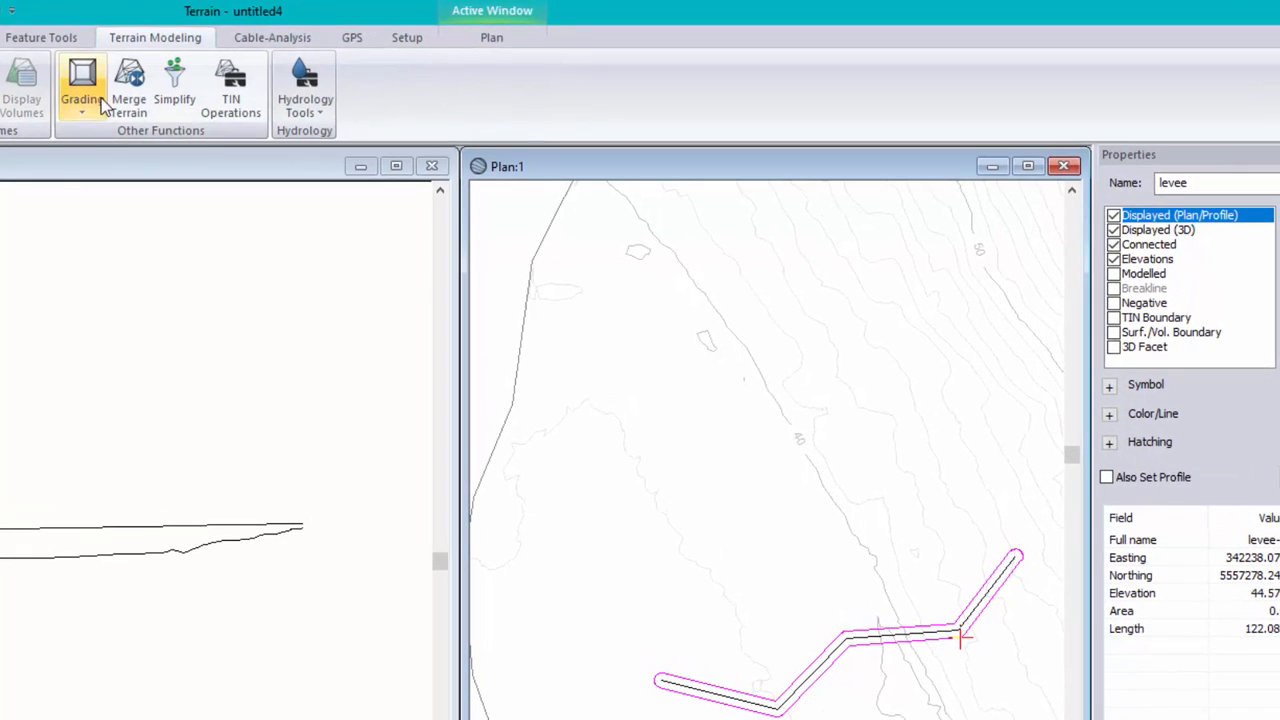
pyautogui.click(198, 84)
pyautogui.click(112, 134)
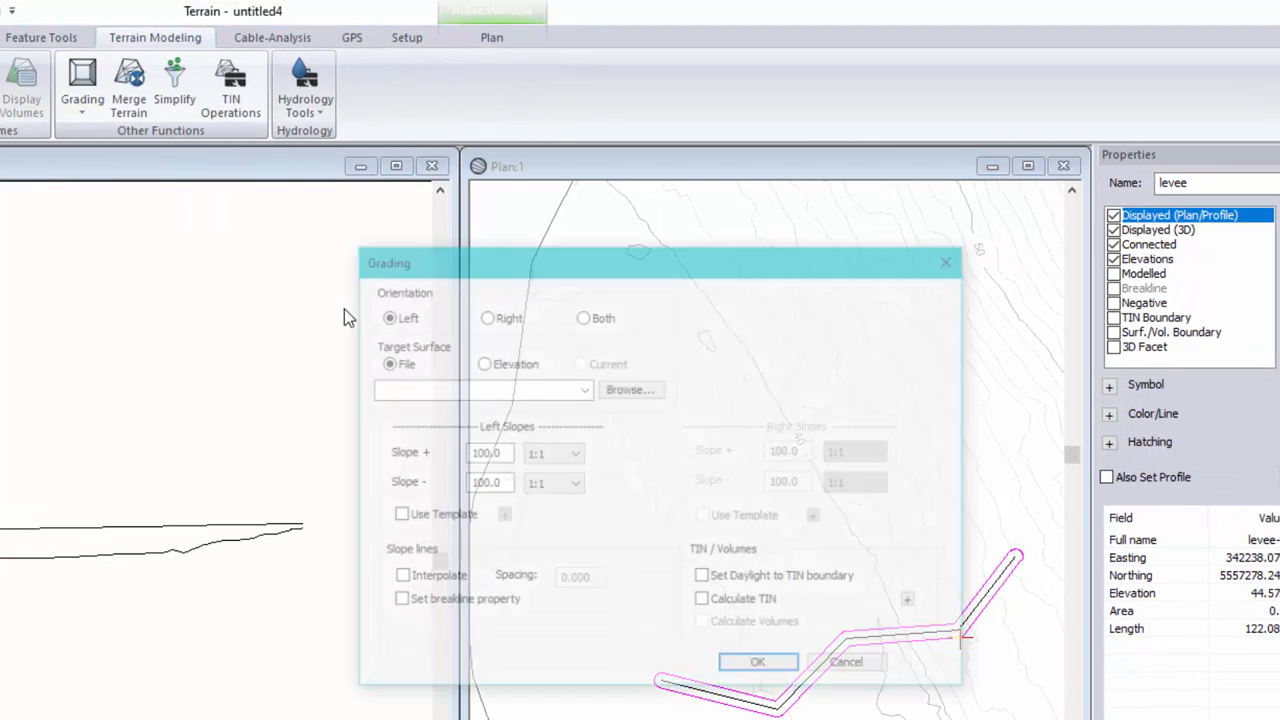
pyautogui.click(583, 389)
pyautogui.click(404, 410)
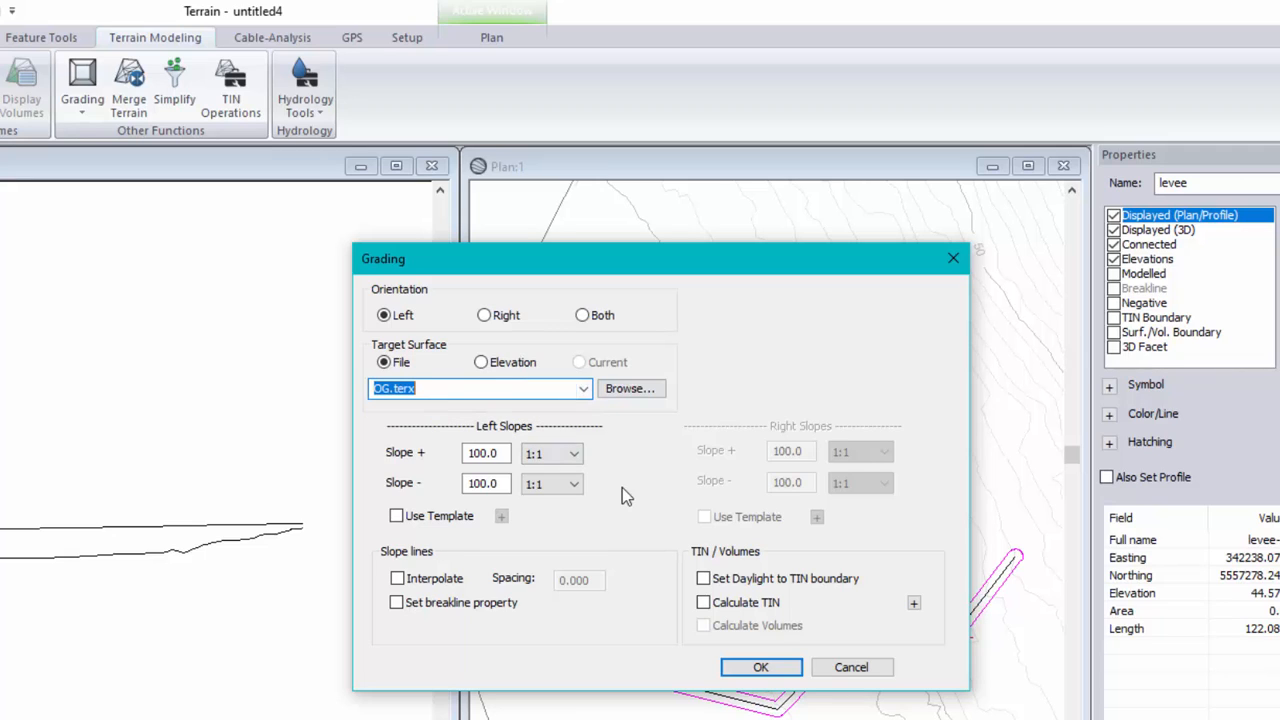
# Set the grading's left slopes to 1:1 for Slope + and 2:1 for Slope -
pyautogui.click(575, 455)
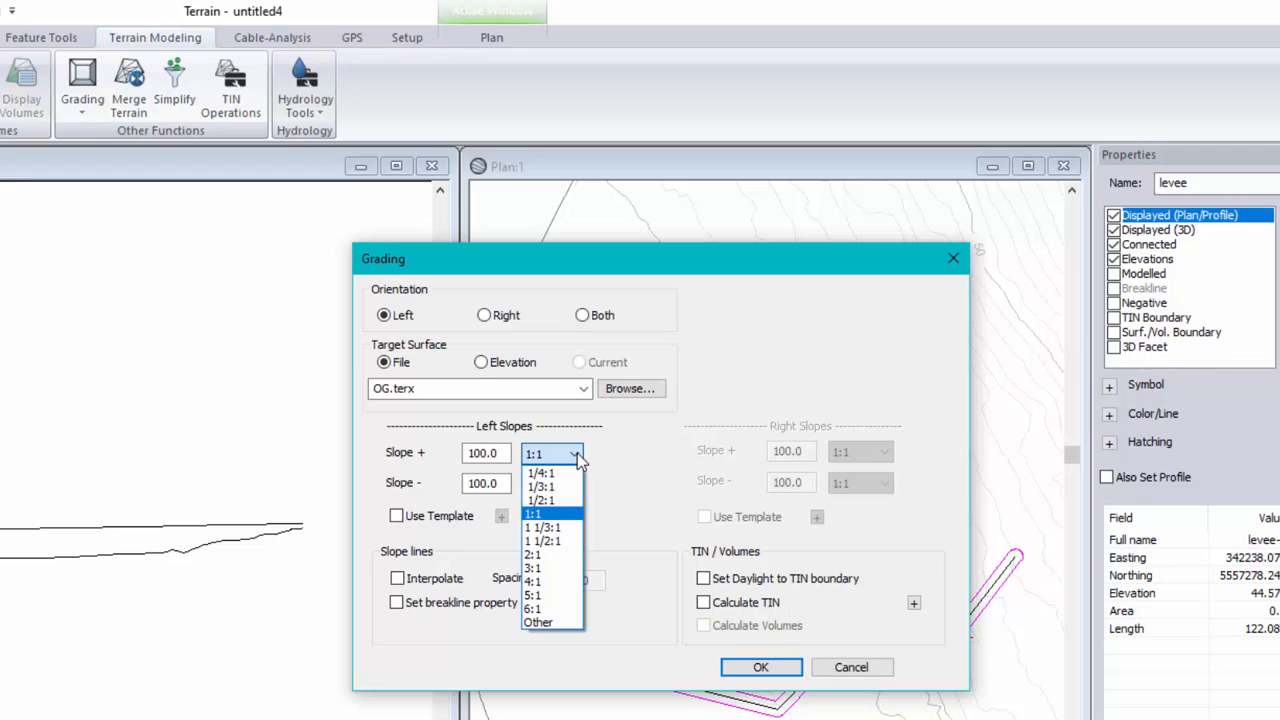
pyautogui.click(540, 513)
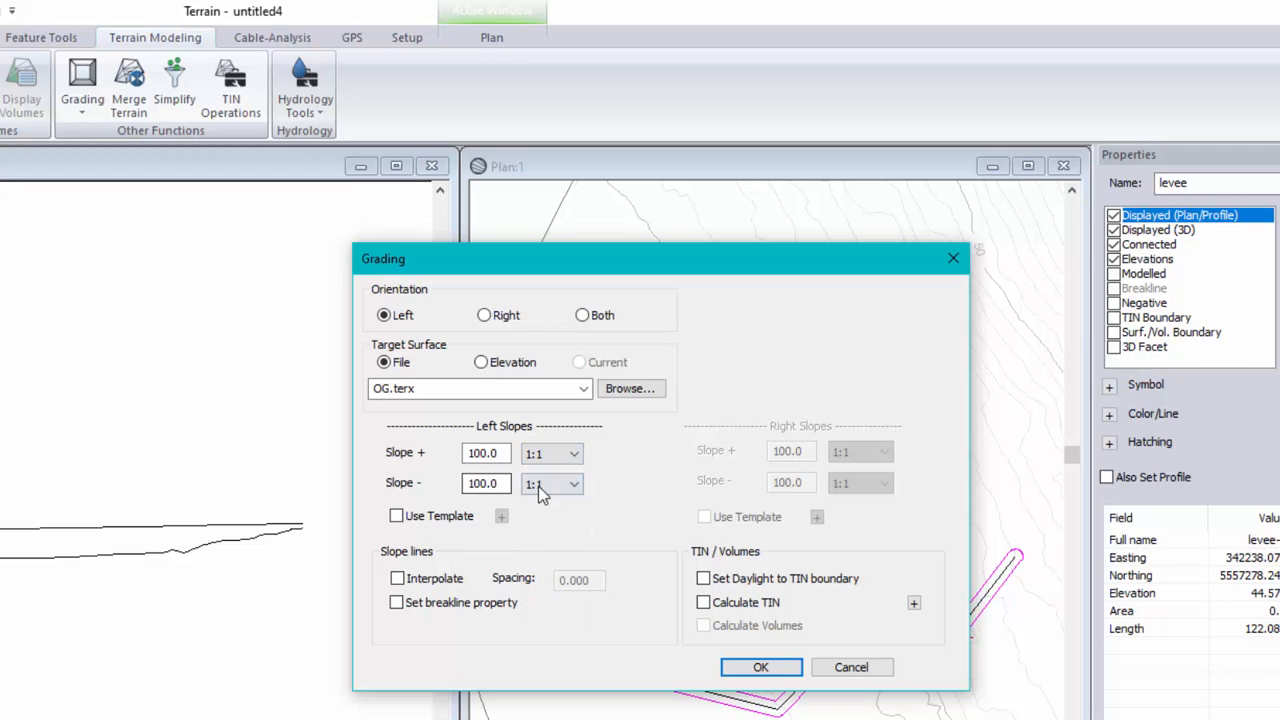
pyautogui.click(558, 486)
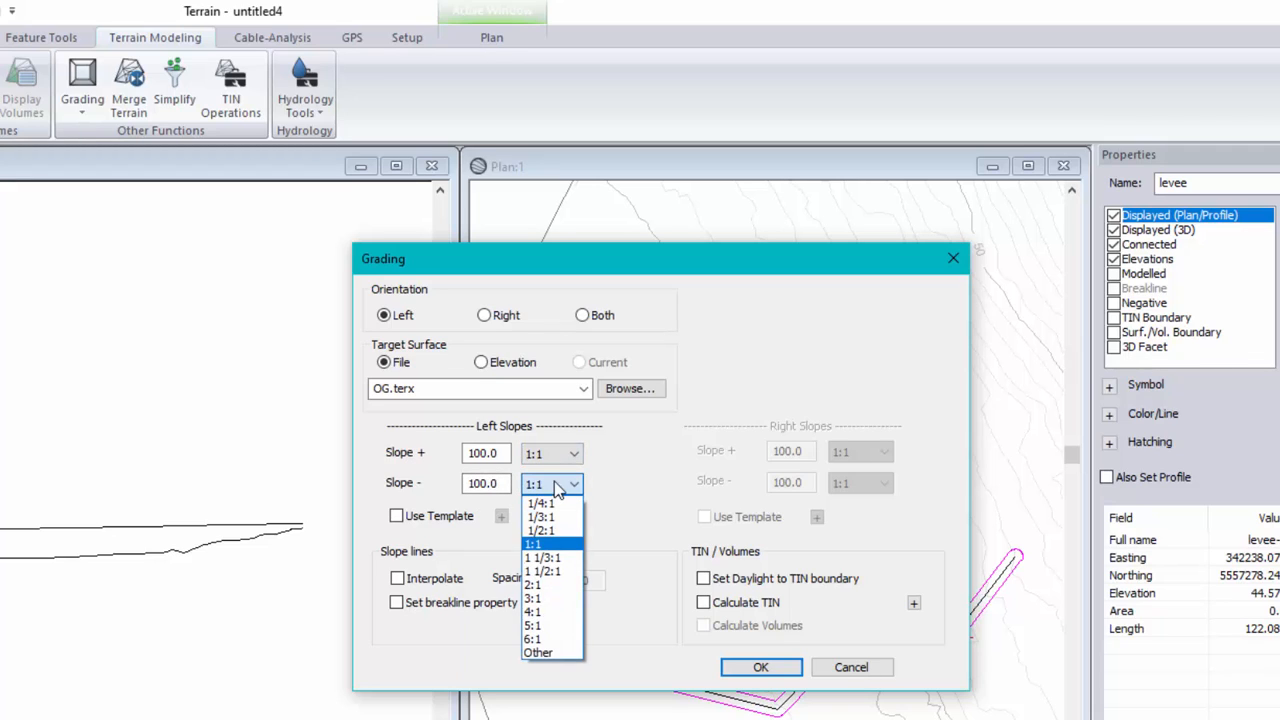
pyautogui.click(545, 585)
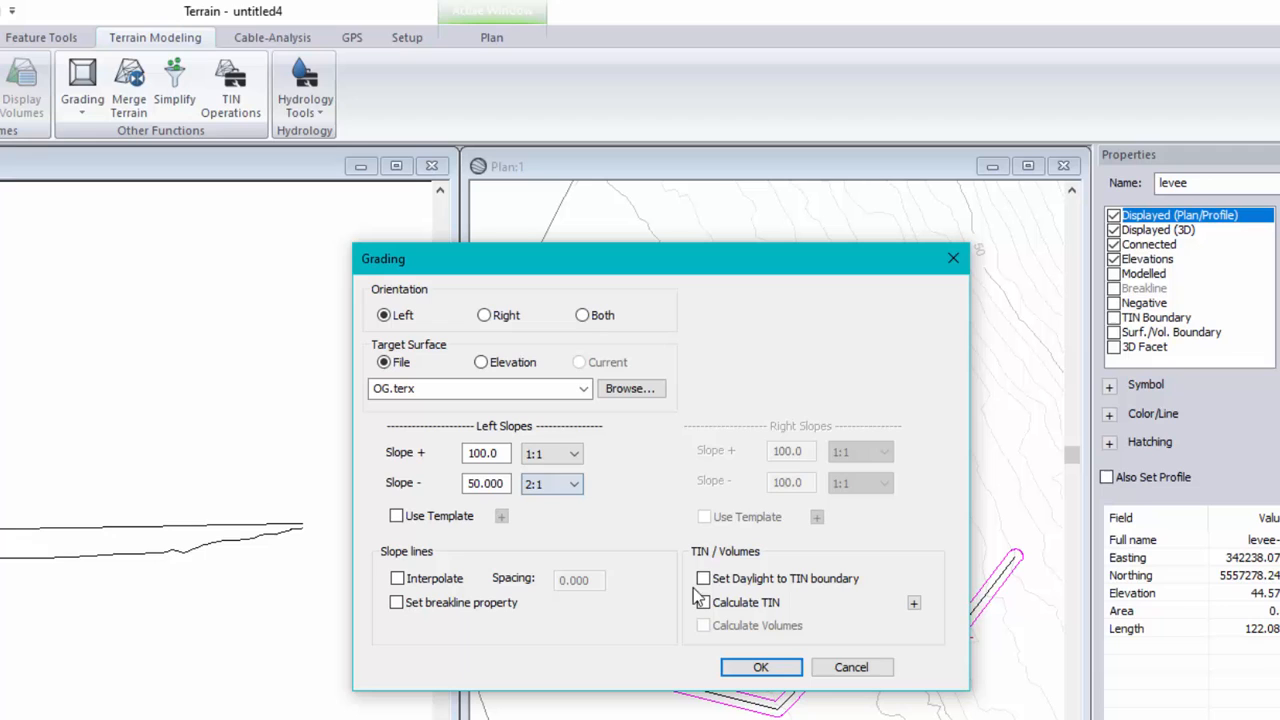
# Interpolate slope lines at 2.000 spacing, and enable the daylight TIN boundary together with the TIN and volume calculations
pyautogui.click(397, 579)
pyautogui.moveTo(810, 269); pyautogui.dragTo(594, 234)
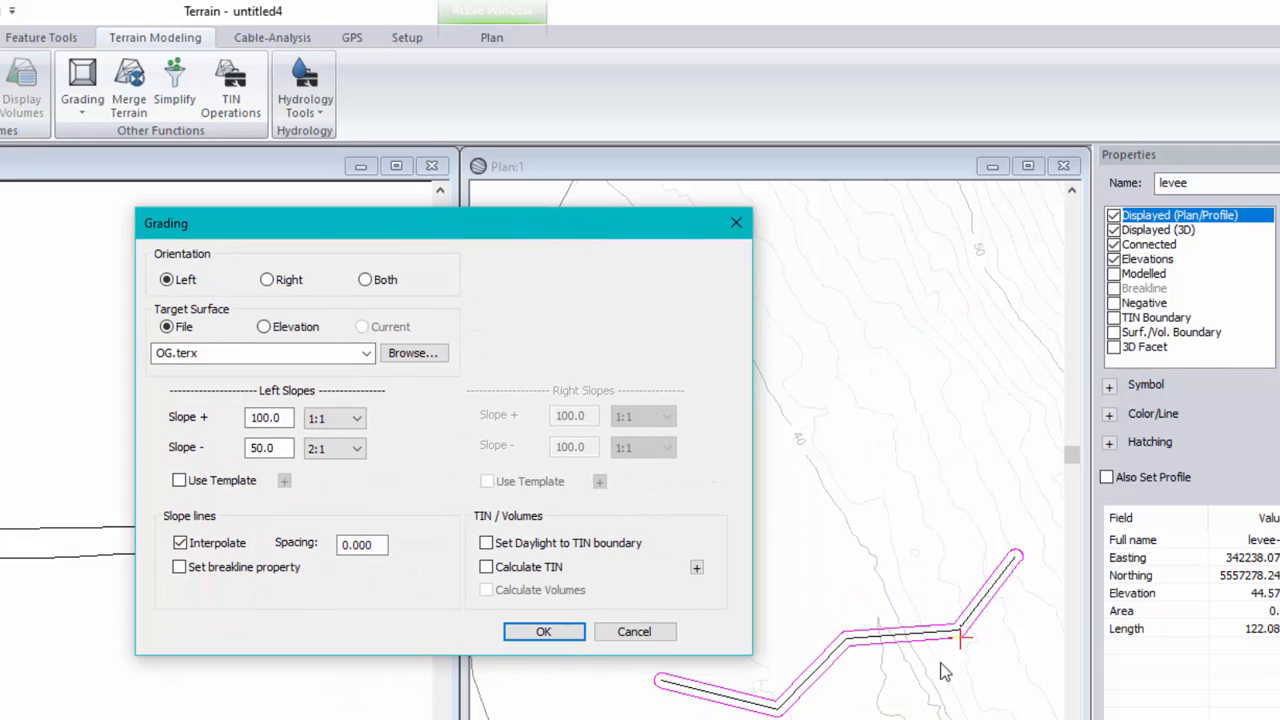
pyautogui.doubleClick(378, 544)
pyautogui.write('2')
pyautogui.click(486, 543)
pyautogui.click(486, 567)
pyautogui.click(486, 590)
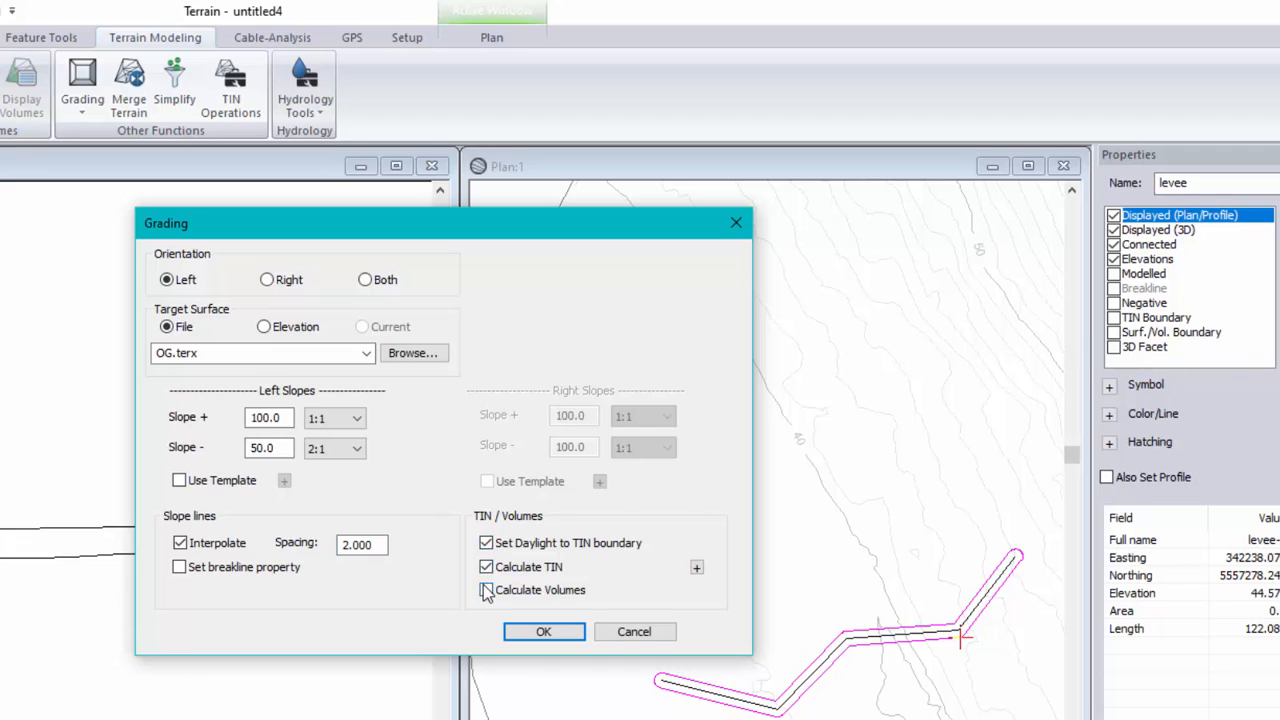
# Configure the grading's terrain calculation without major or minor contours and with all triangles included regardless of side length
pyautogui.click(697, 568)
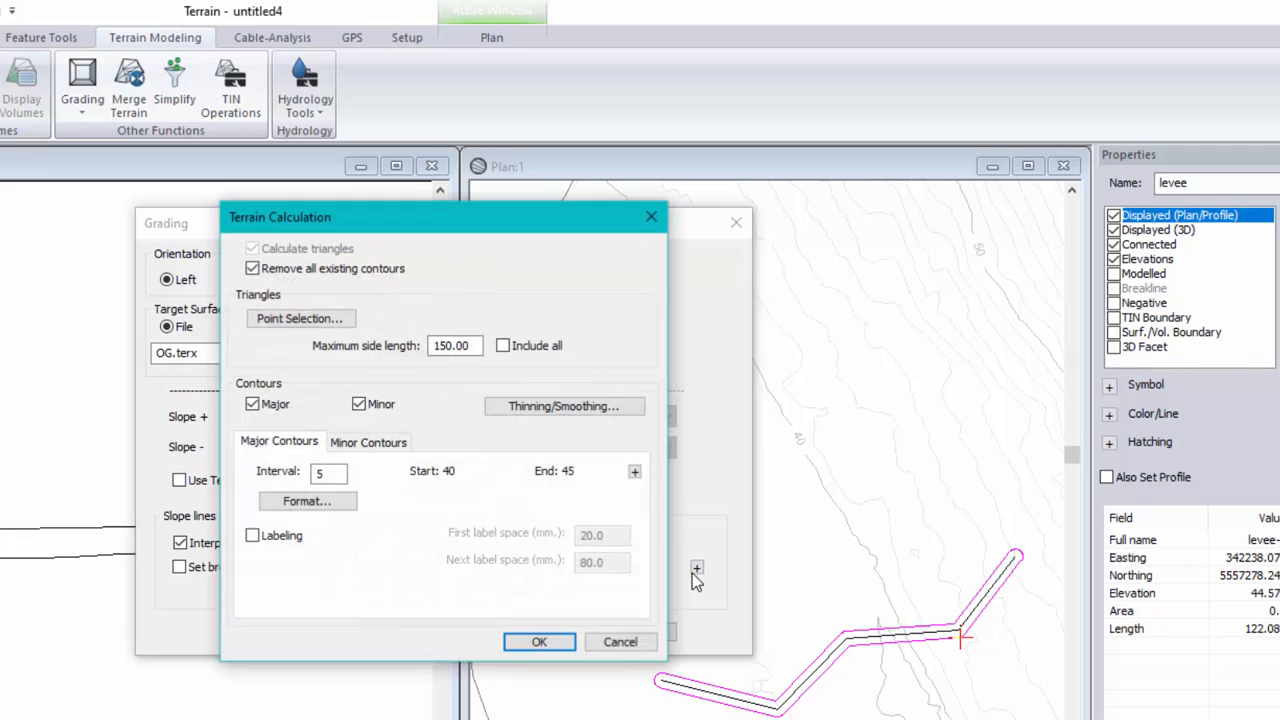
pyautogui.click(358, 404)
pyautogui.click(252, 404)
pyautogui.click(502, 345)
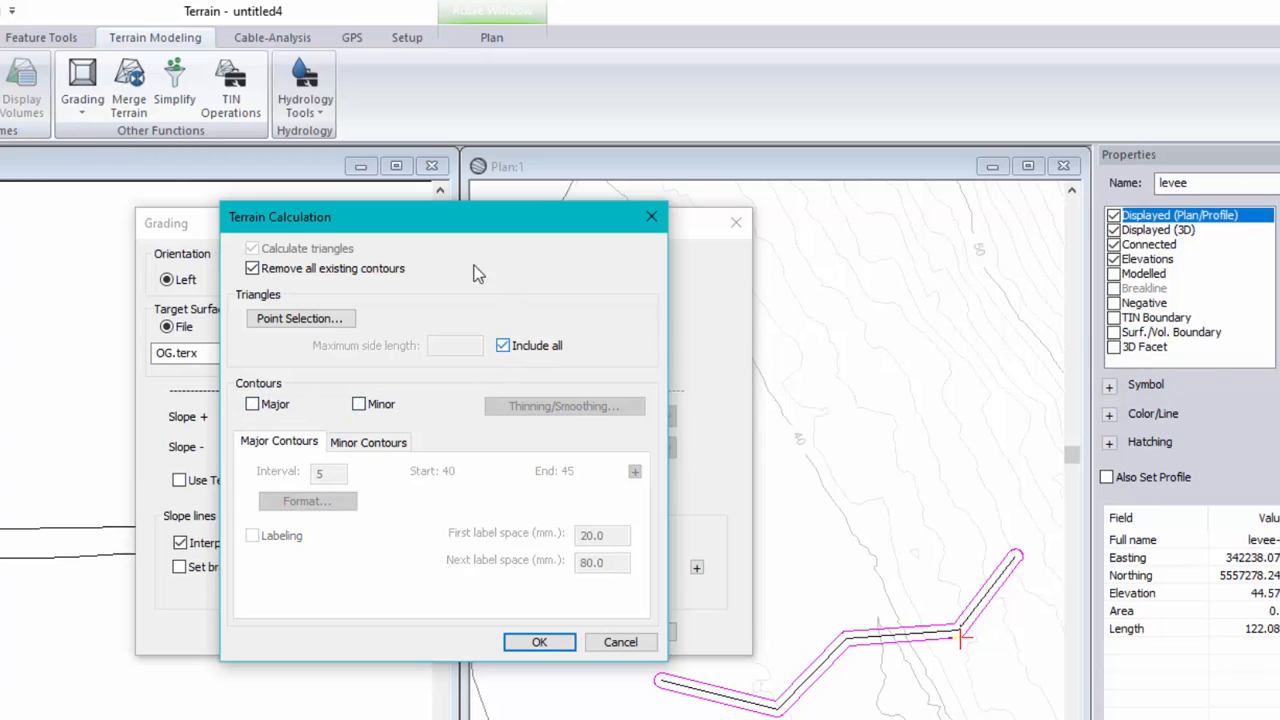
pyautogui.click(561, 643)
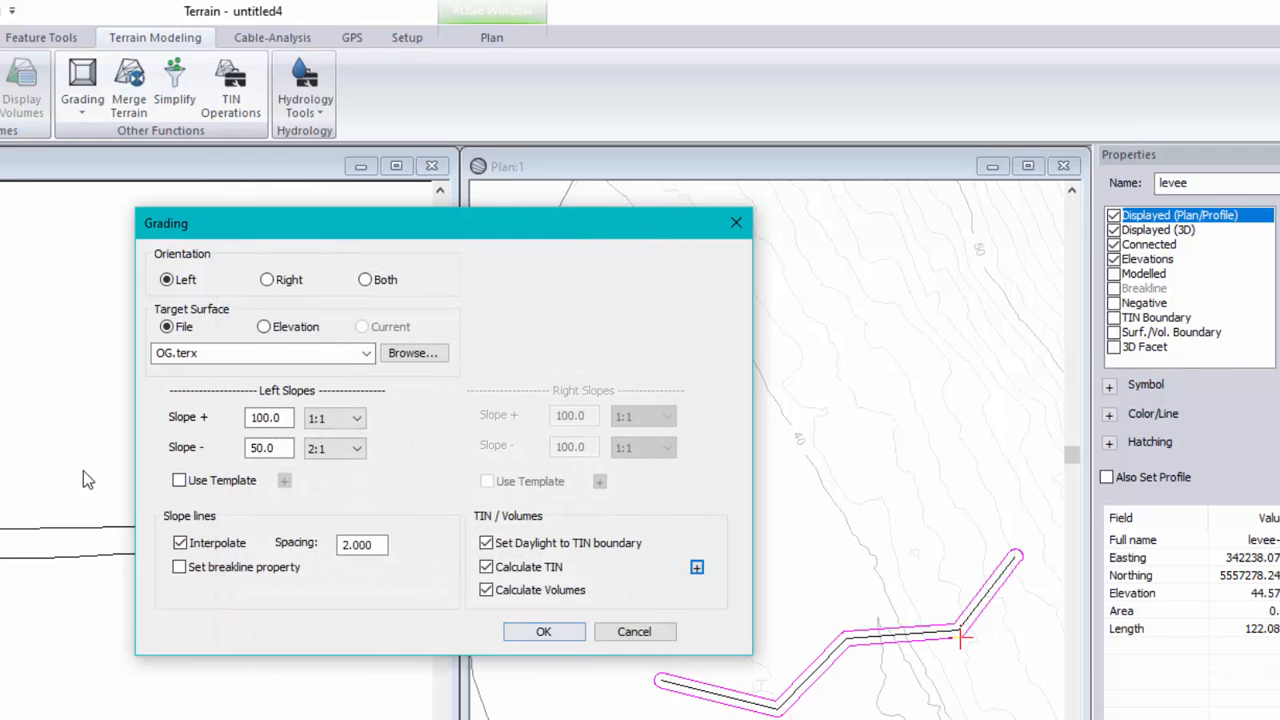
# Run the levee grading and close its volume report with Surface B kept as Original
pyautogui.click(549, 637)
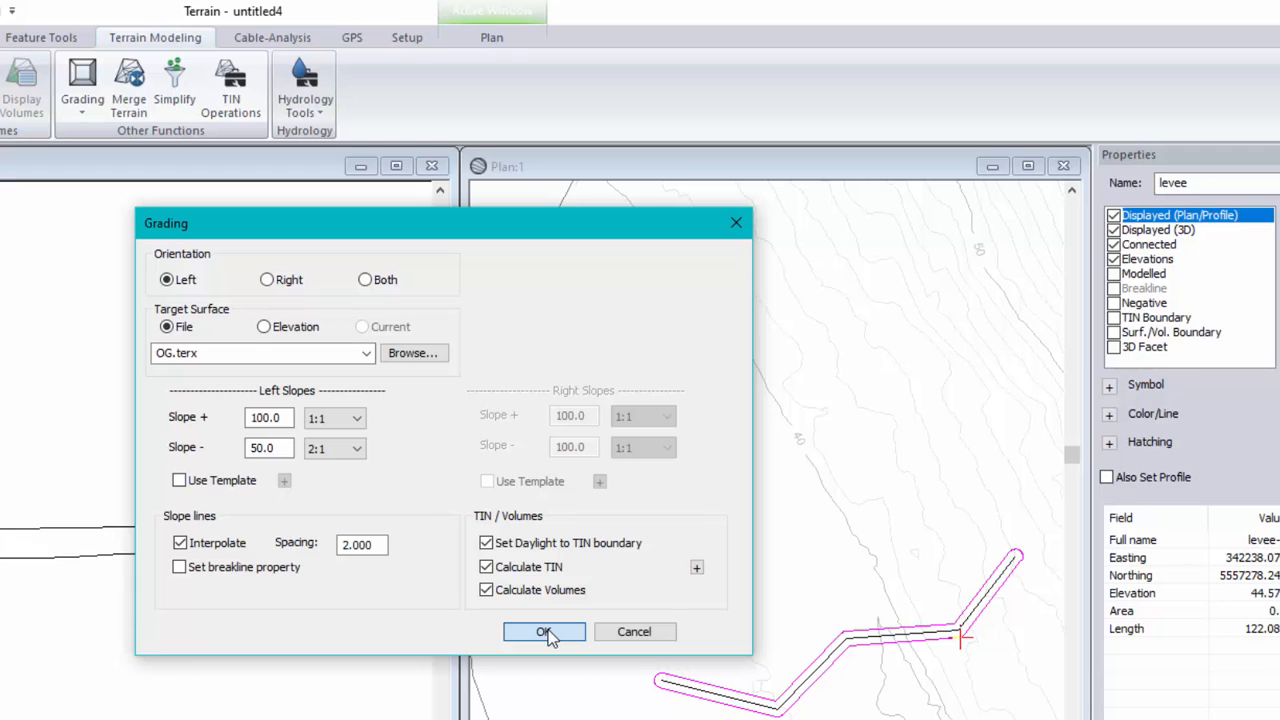
pyautogui.click(549, 637)
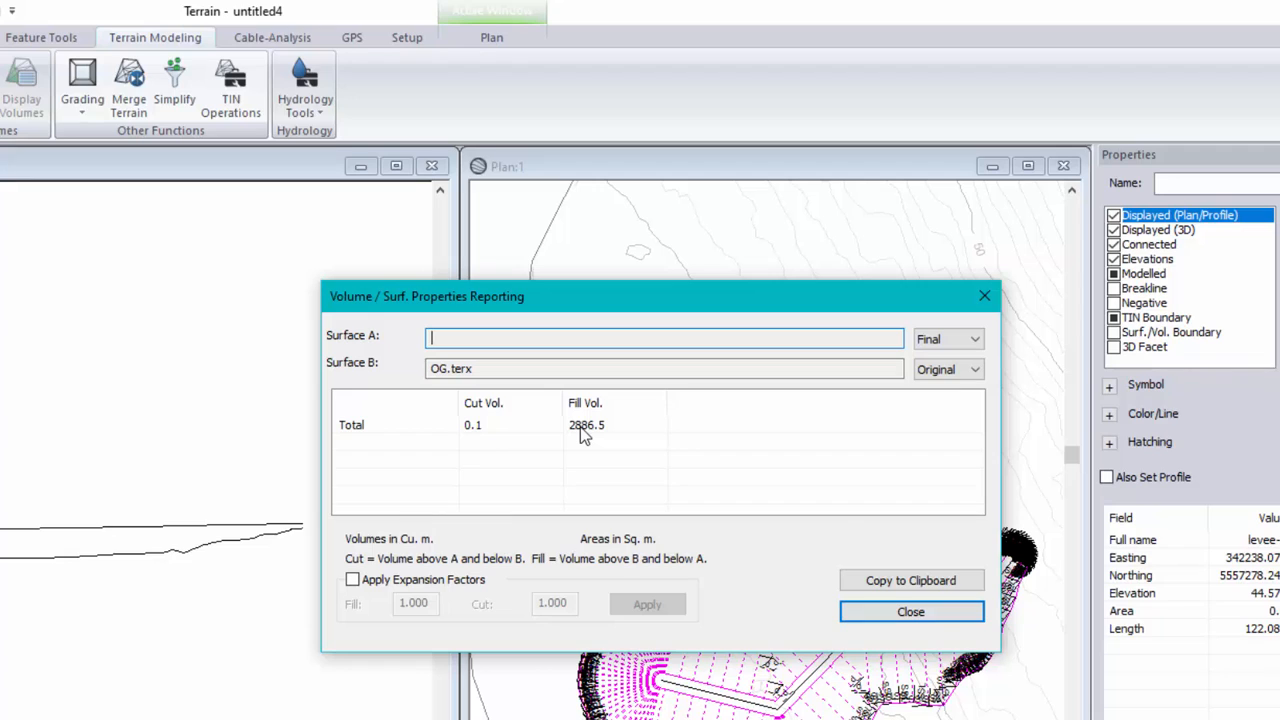
pyautogui.click(925, 615)
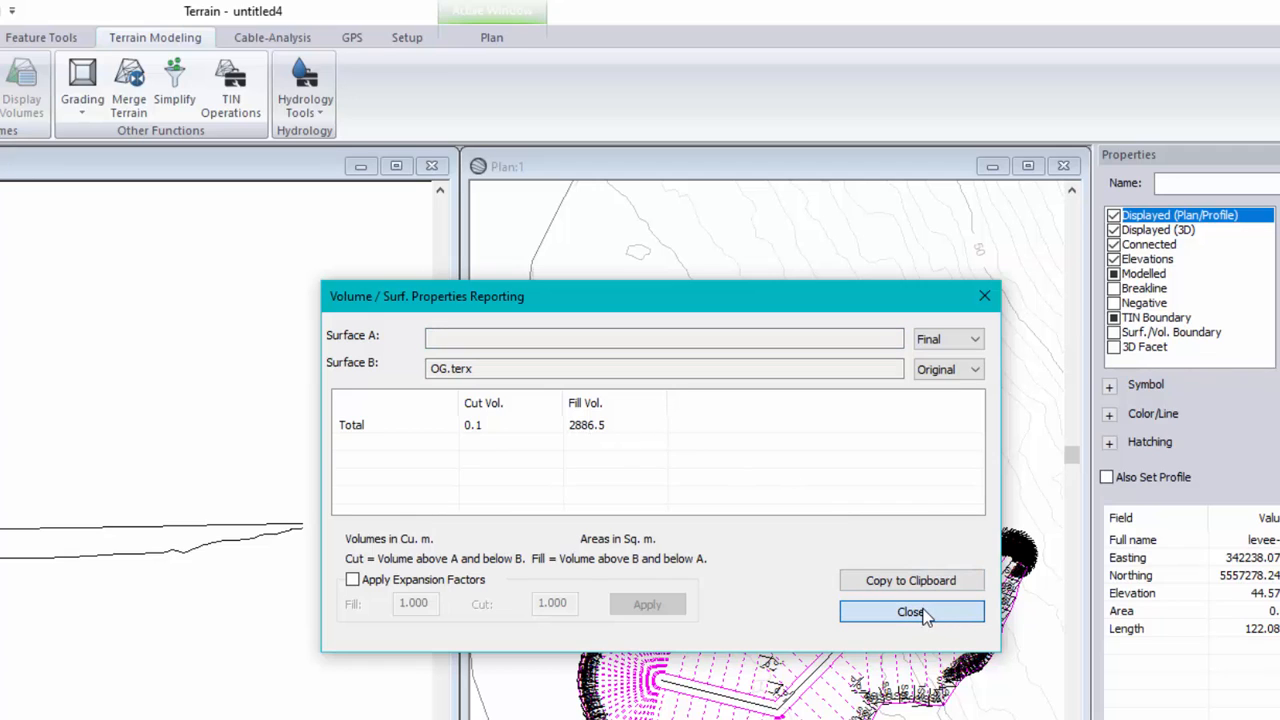
pyautogui.click(959, 368)
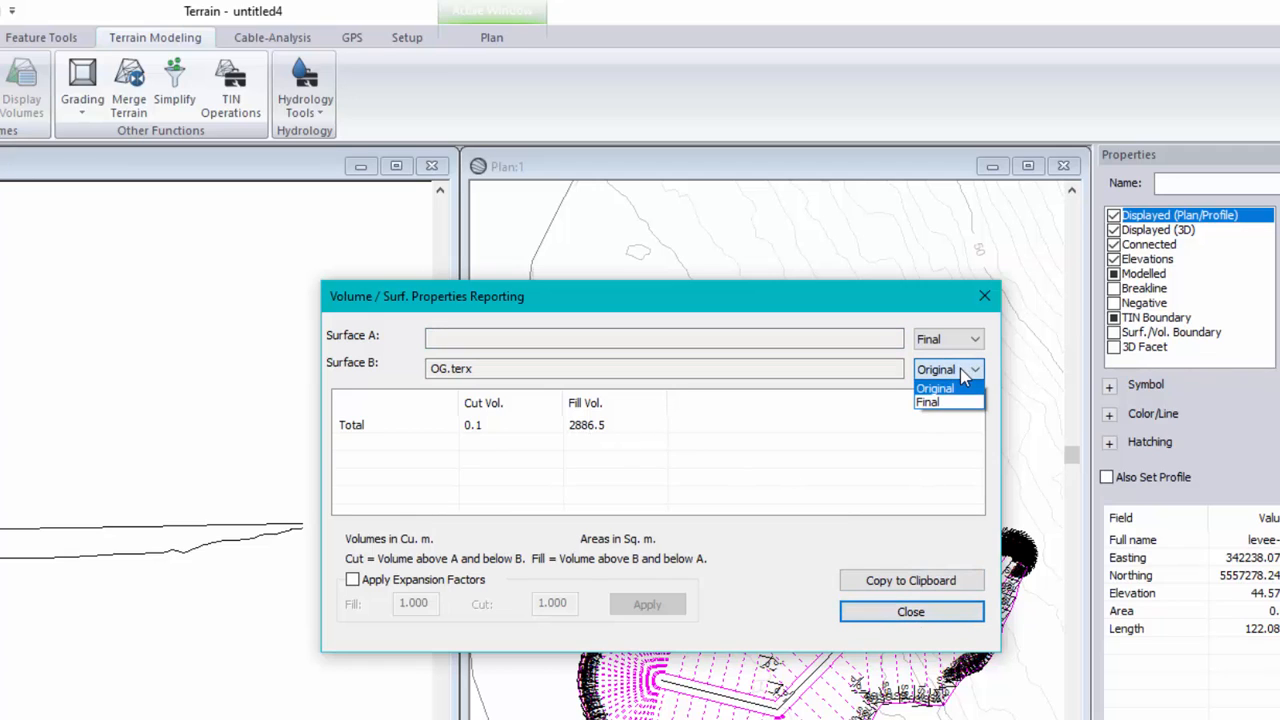
pyautogui.click(940, 384)
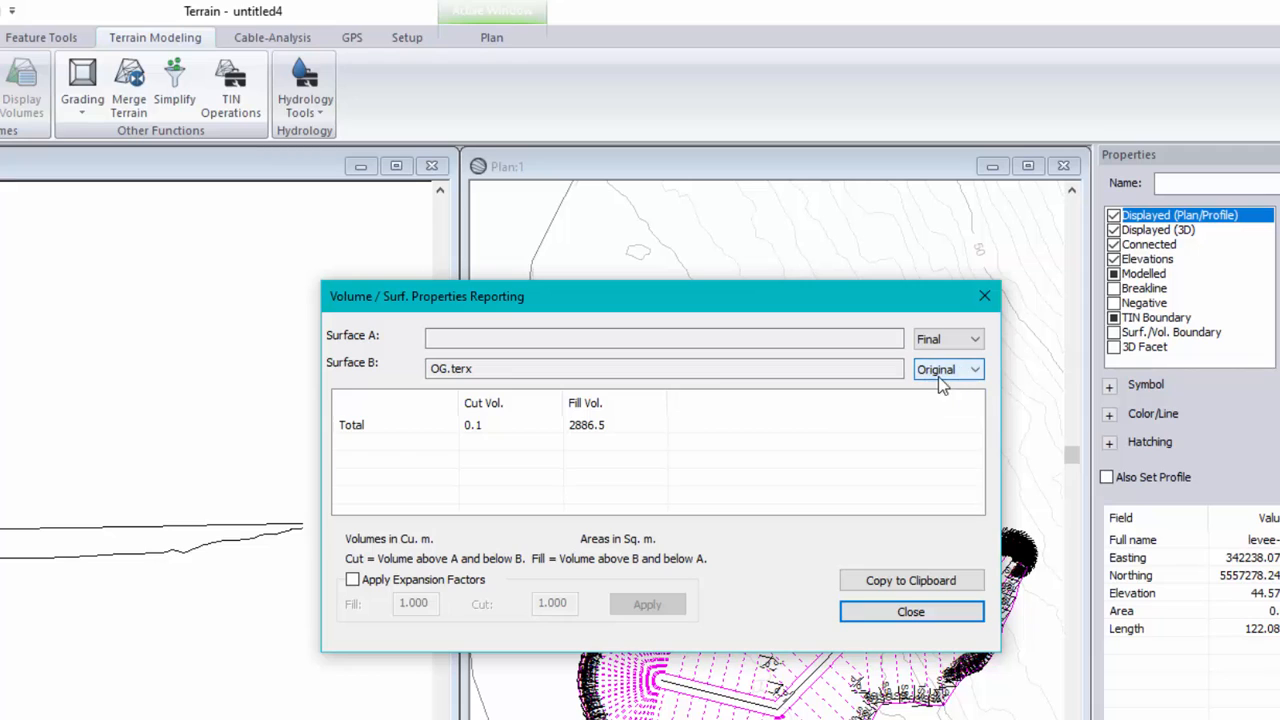
pyautogui.click(915, 611)
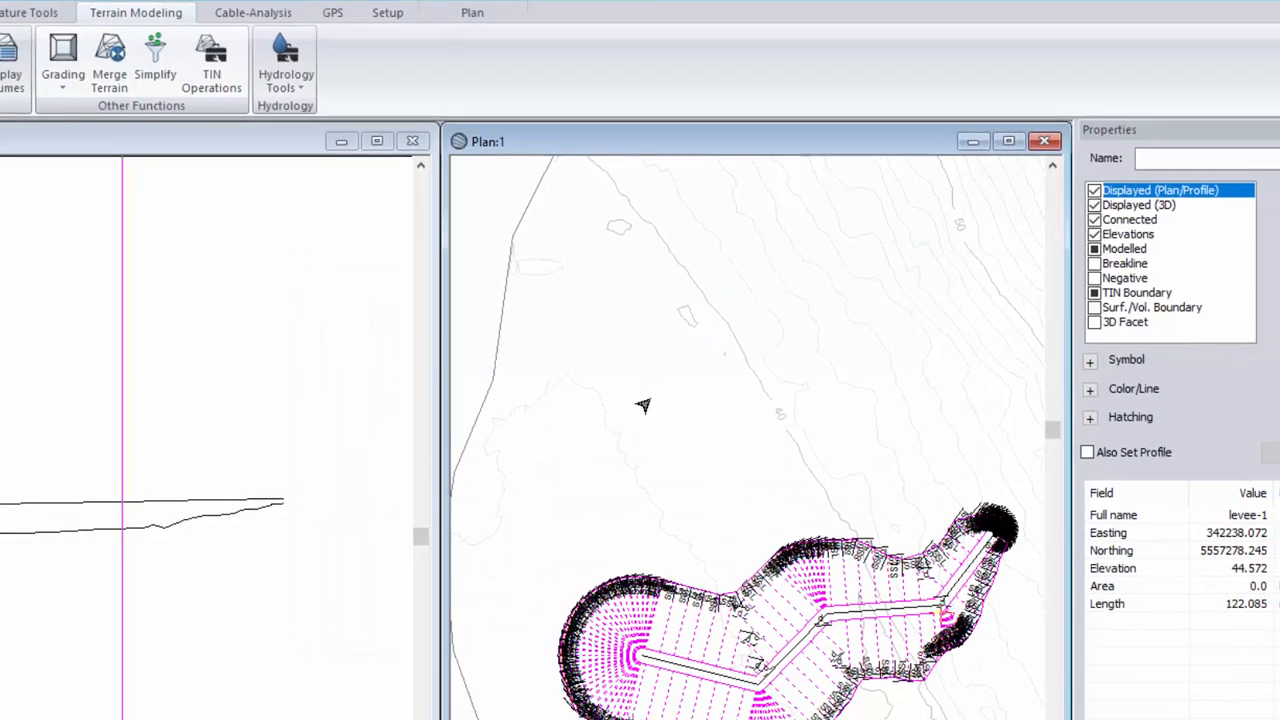
# Hide the comments at feature points in the plan view while keeping the other labels displayed
pyautogui.rightClick(664, 436)
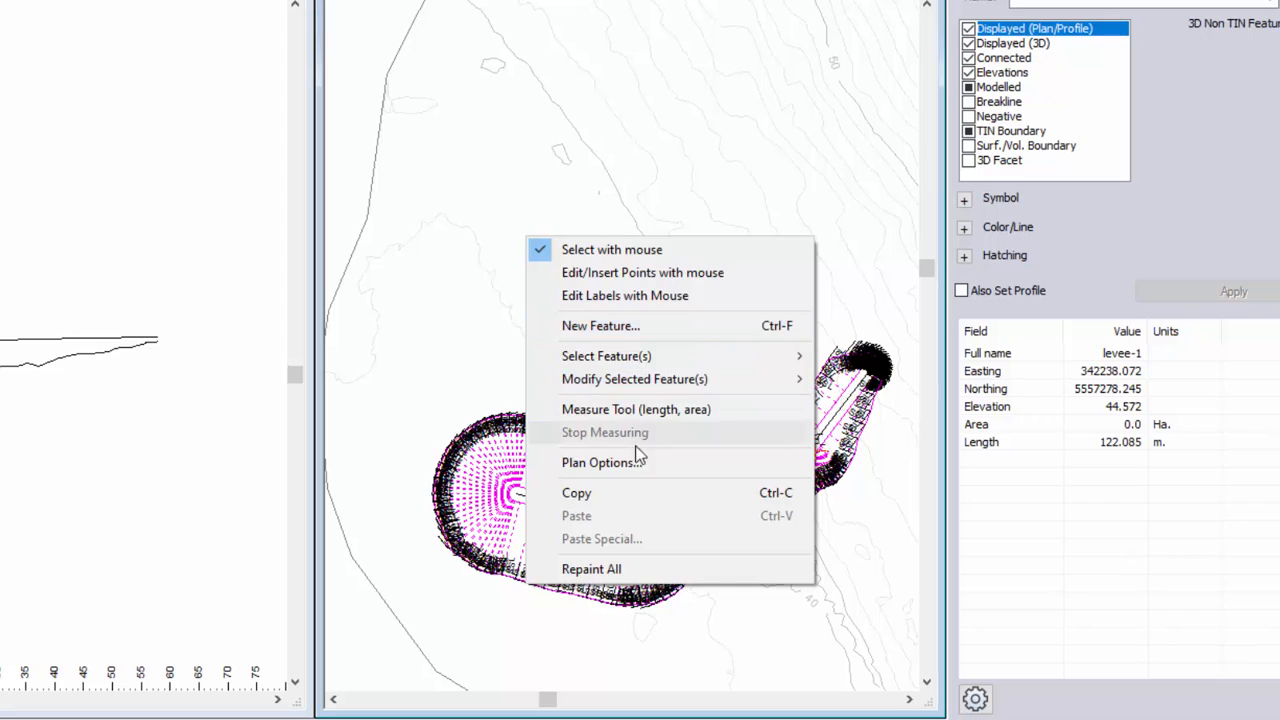
pyautogui.click(601, 462)
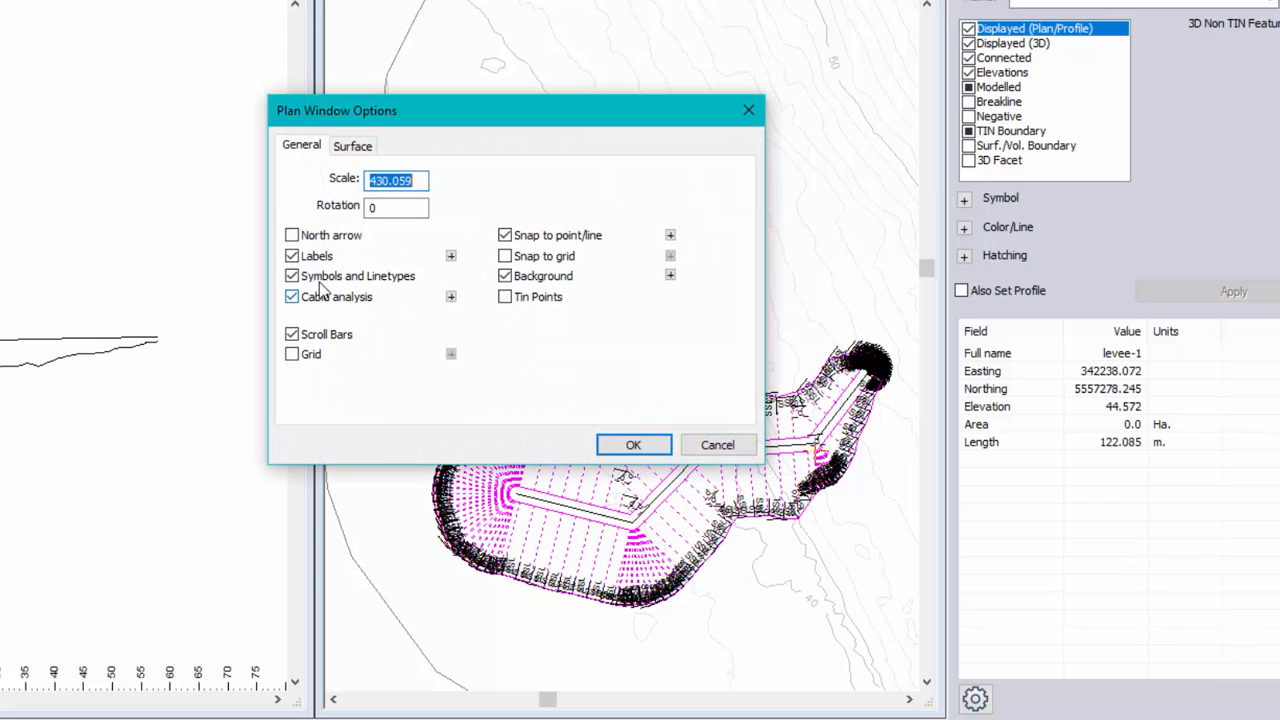
pyautogui.click(293, 257)
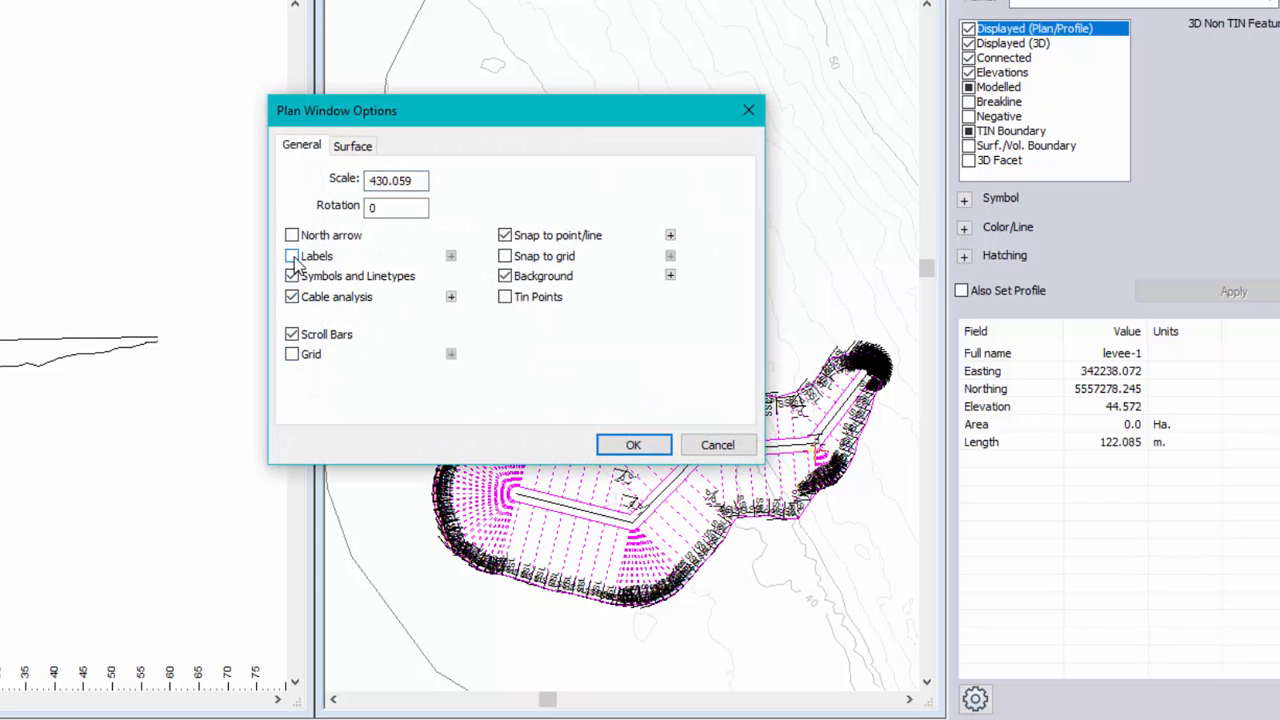
pyautogui.click(451, 256)
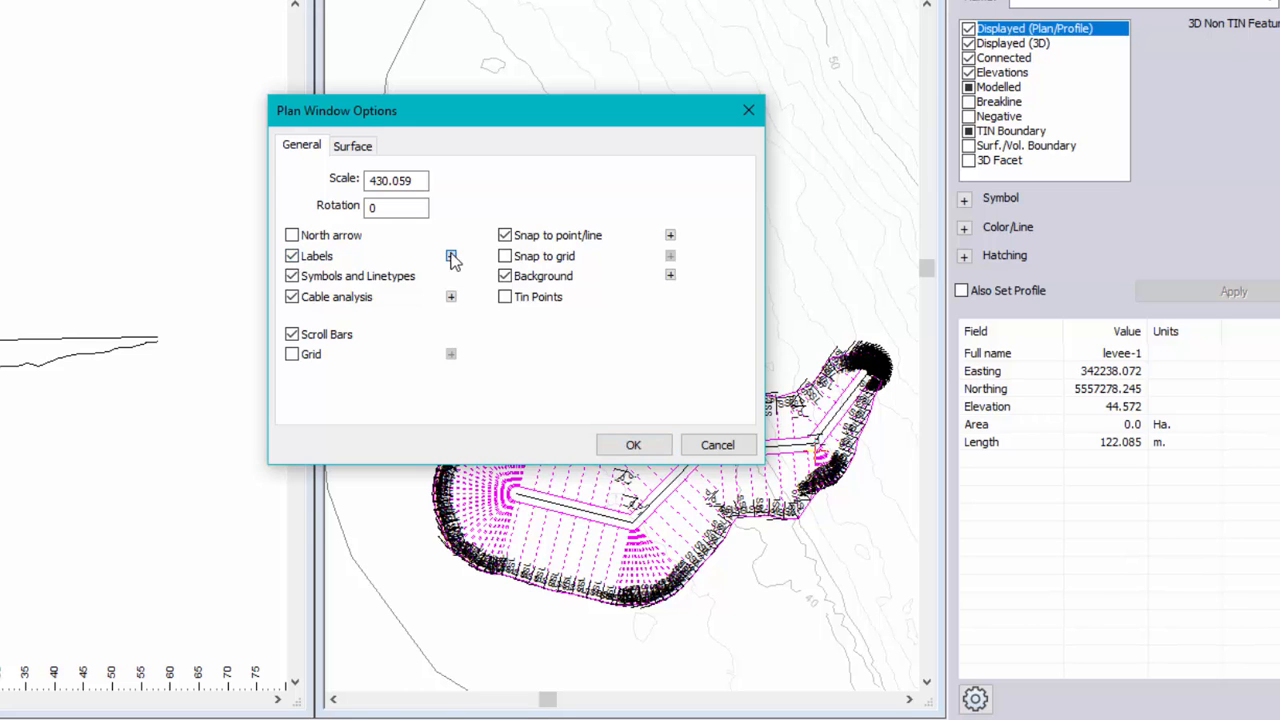
pyautogui.click(268, 178)
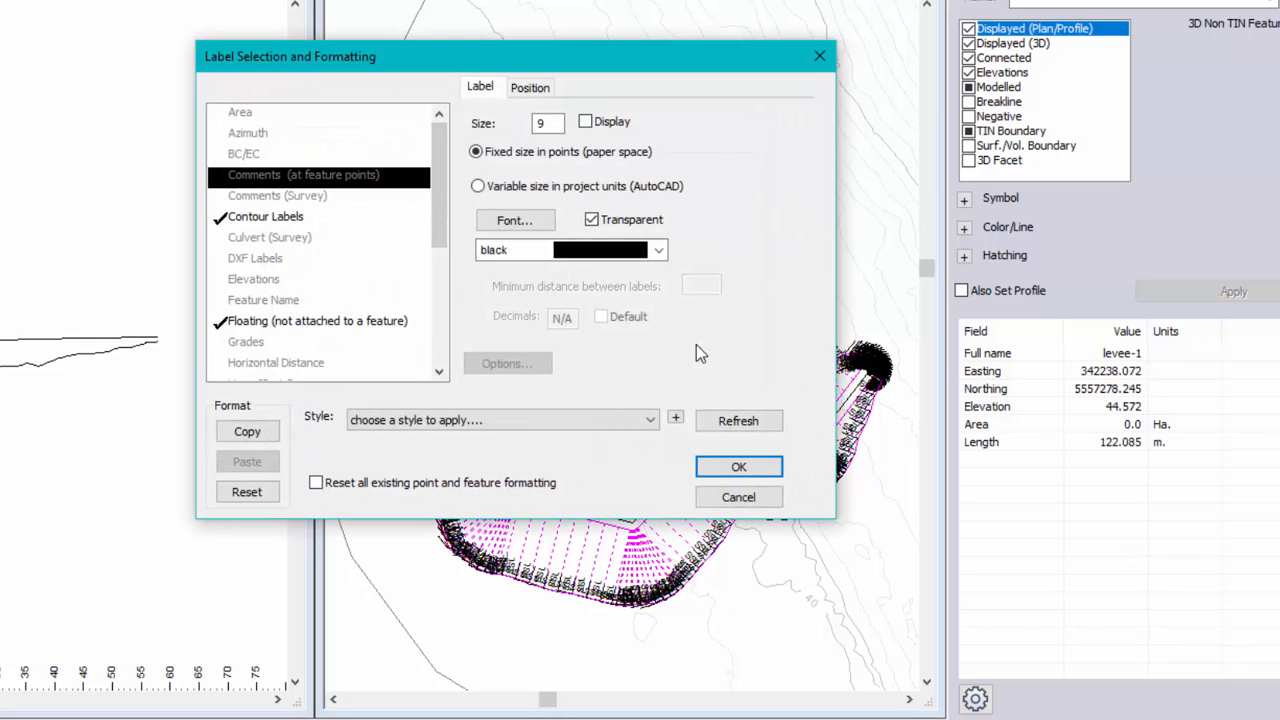
pyautogui.click(738, 467)
pyautogui.click(628, 442)
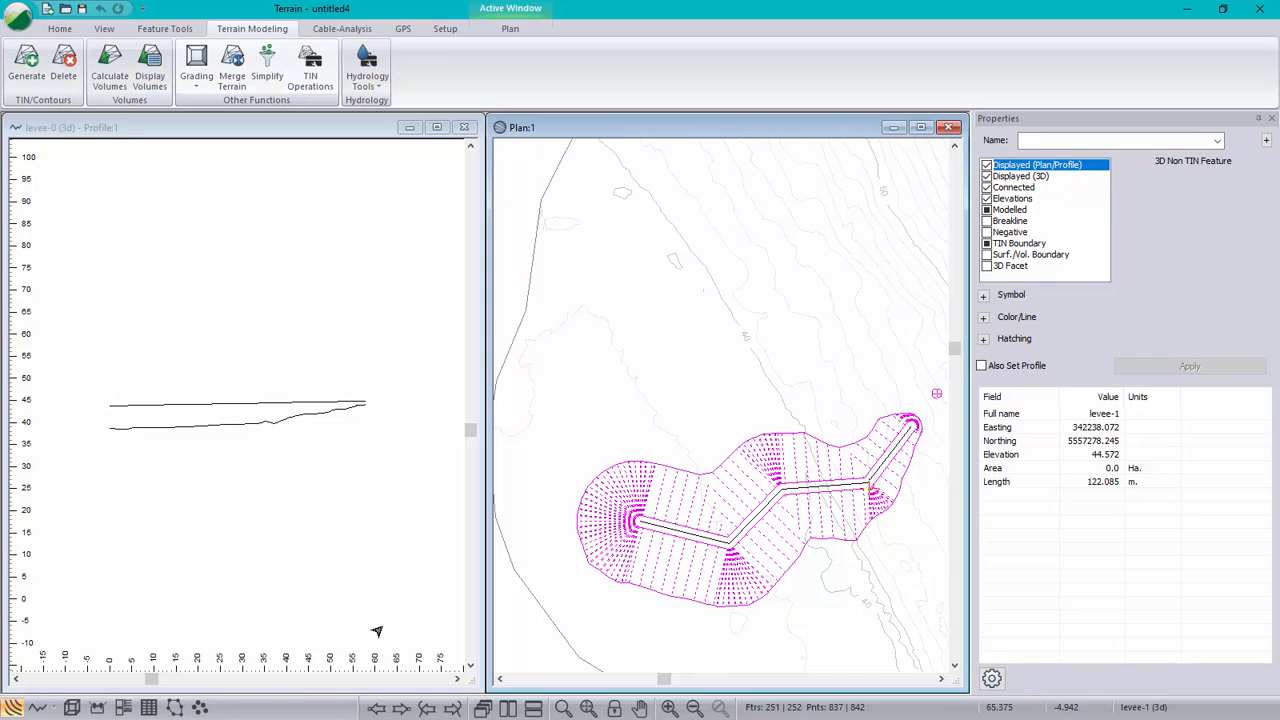
# Shorten the profile window and place a 3D view directly beneath it, zoomed in on the graded levee
pyautogui.moveTo(289, 690); pyautogui.dragTo(274, 382)
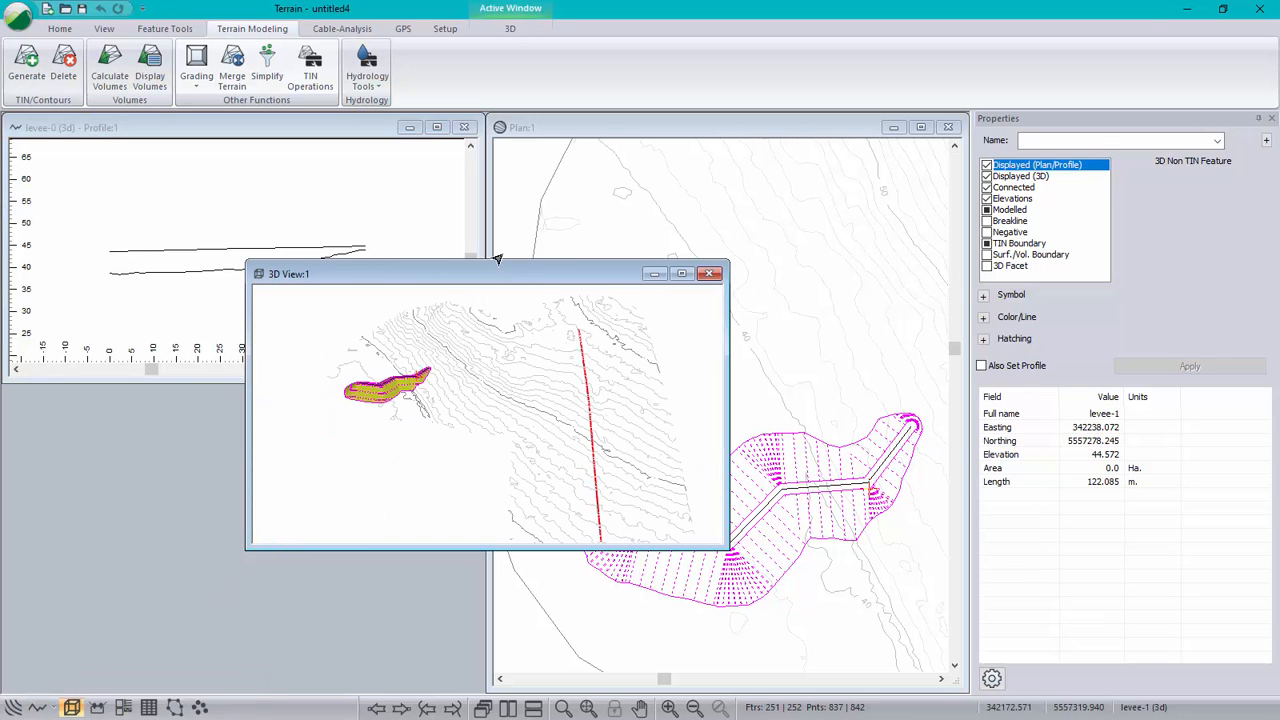
pyautogui.moveTo(509, 278); pyautogui.dragTo(250, 405)
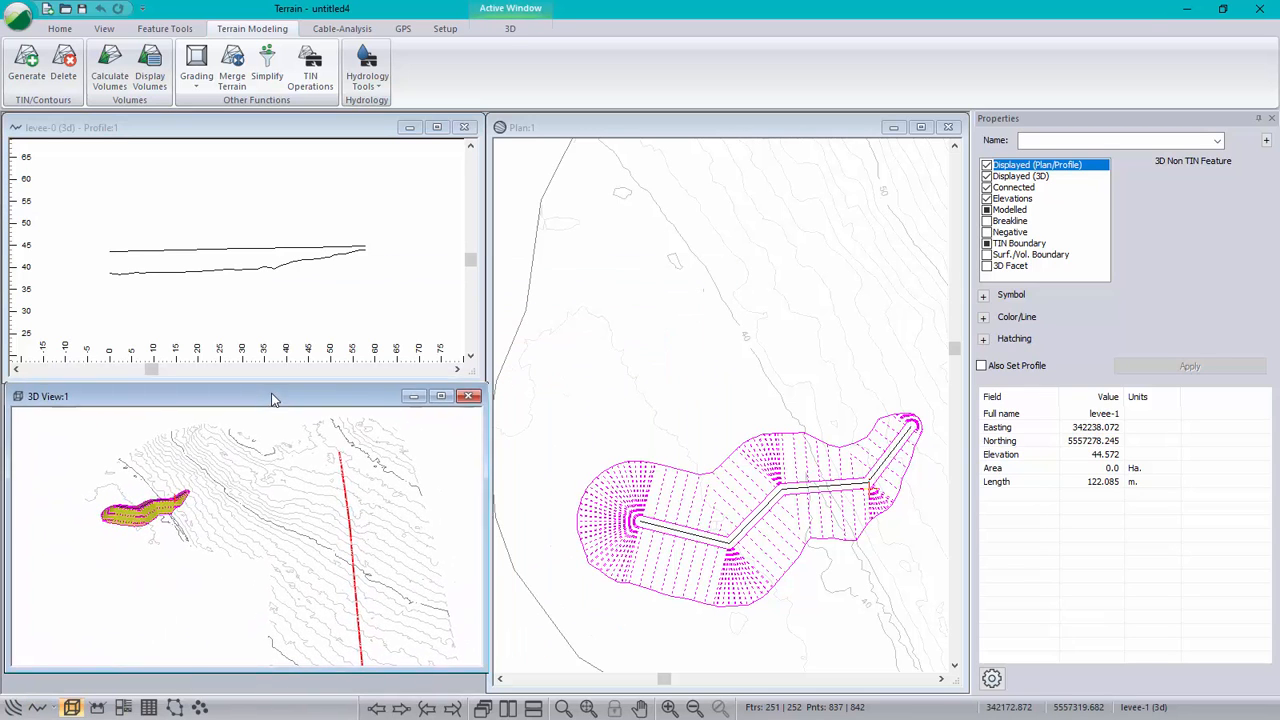
pyautogui.scroll(5, 116, 512)
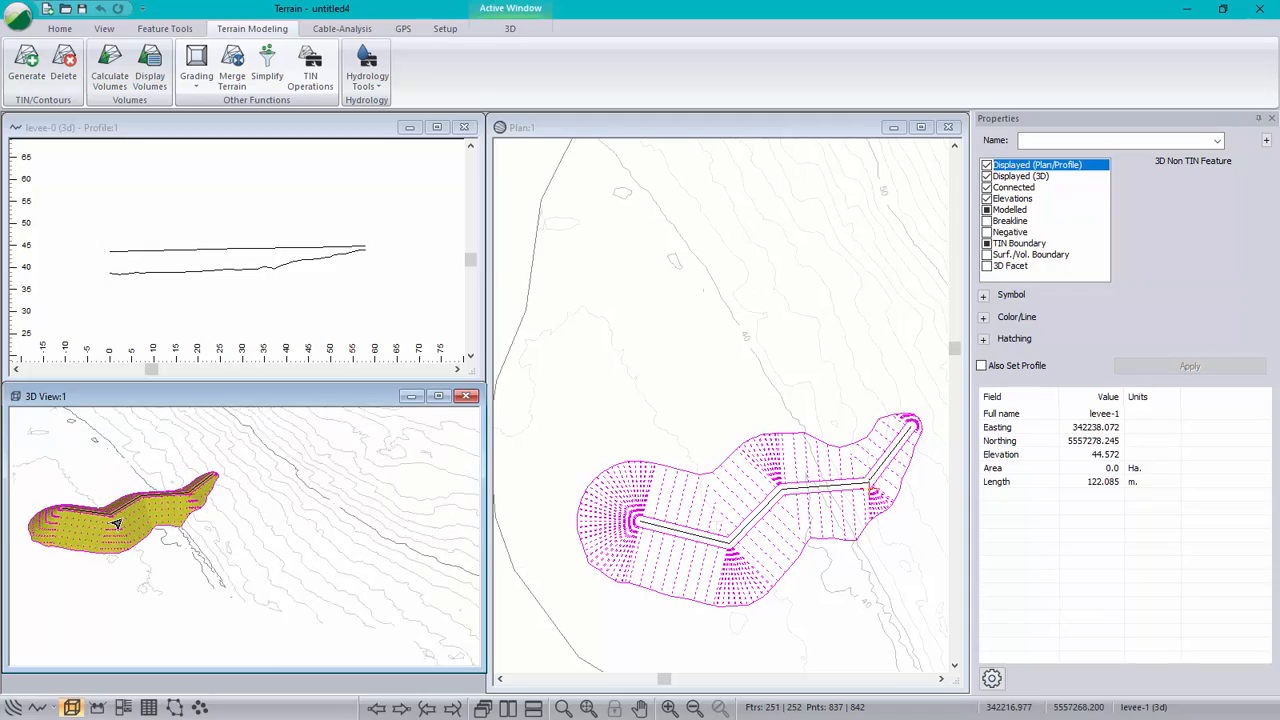
# Enable Track Mouse in the 3D view's display options
pyautogui.rightClick(248, 506)
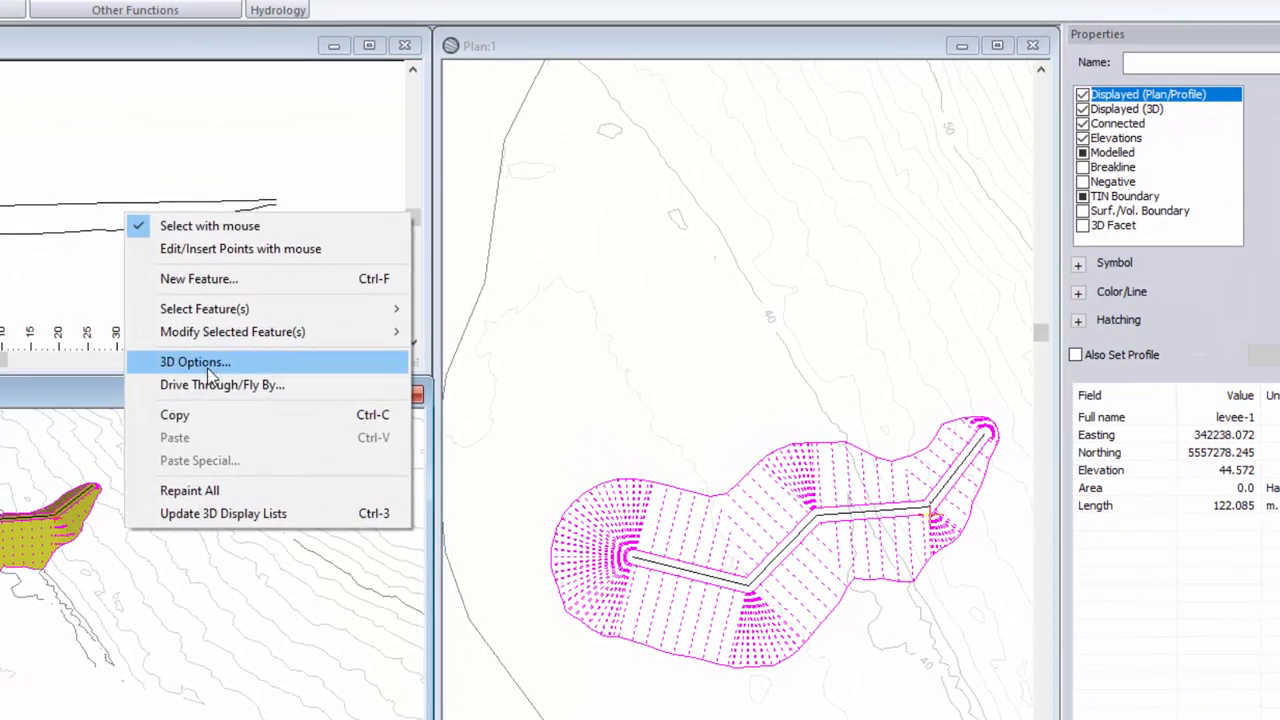
pyautogui.click(296, 370)
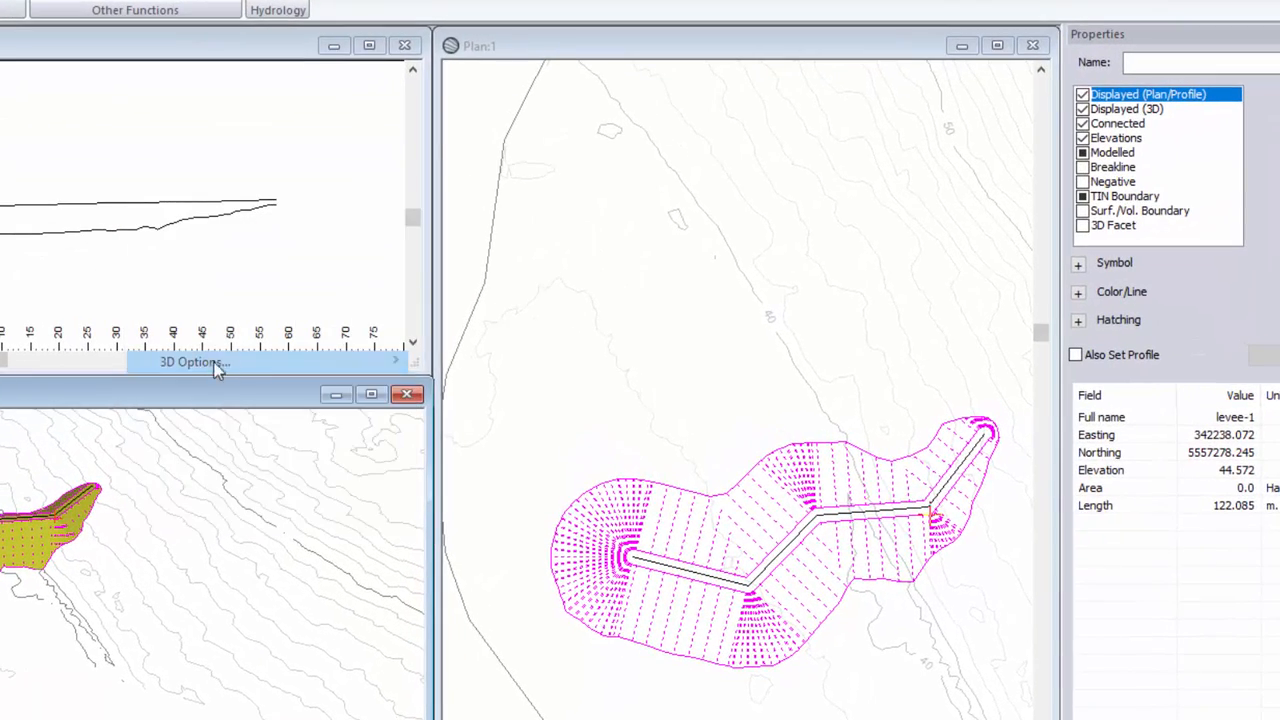
pyautogui.click(709, 245)
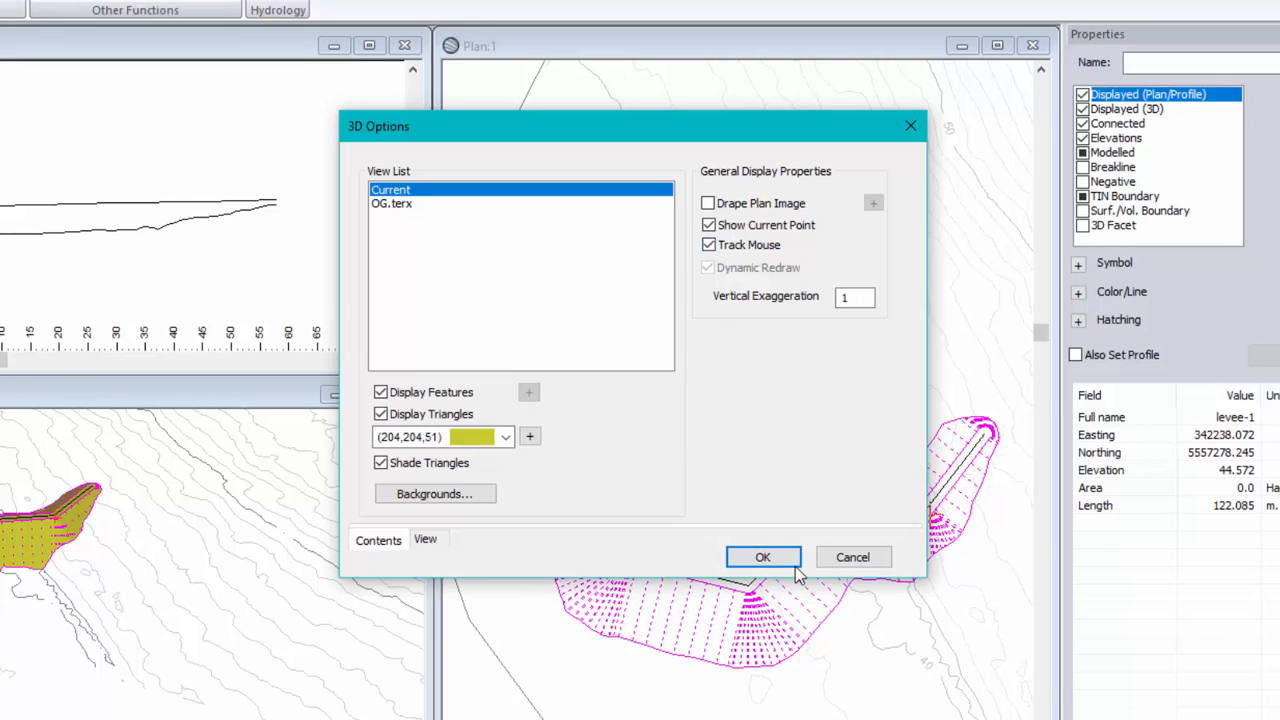
pyautogui.click(762, 557)
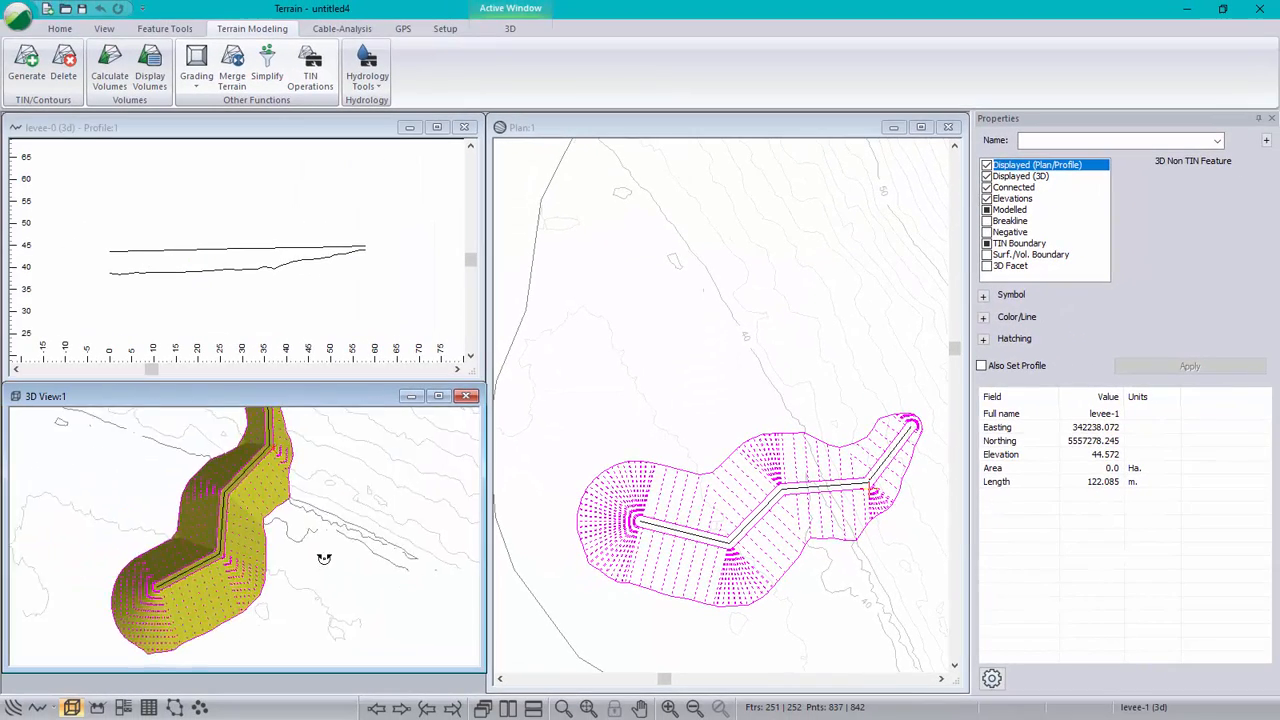
# Examine the graded levee's crest and side slopes in 3D from several angles and distances
pyautogui.moveTo(323, 480); pyautogui.dragTo(257, 575)
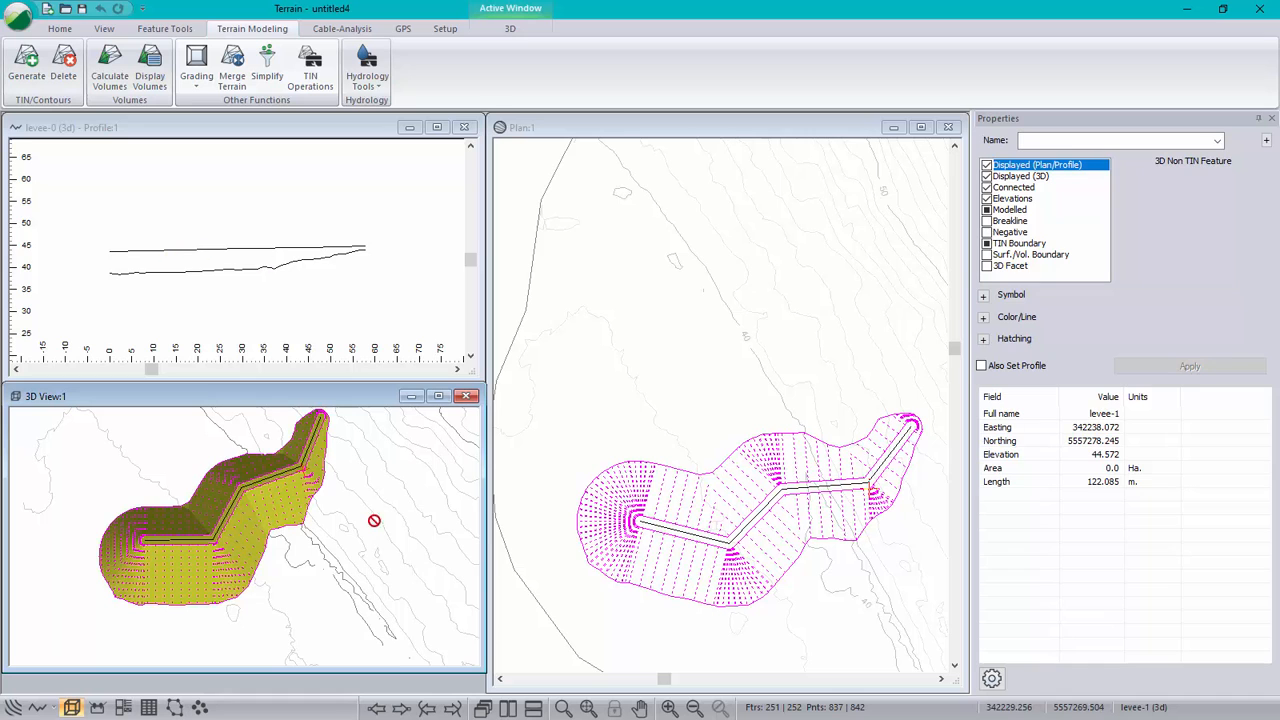
pyautogui.scroll(2, 227, 580)
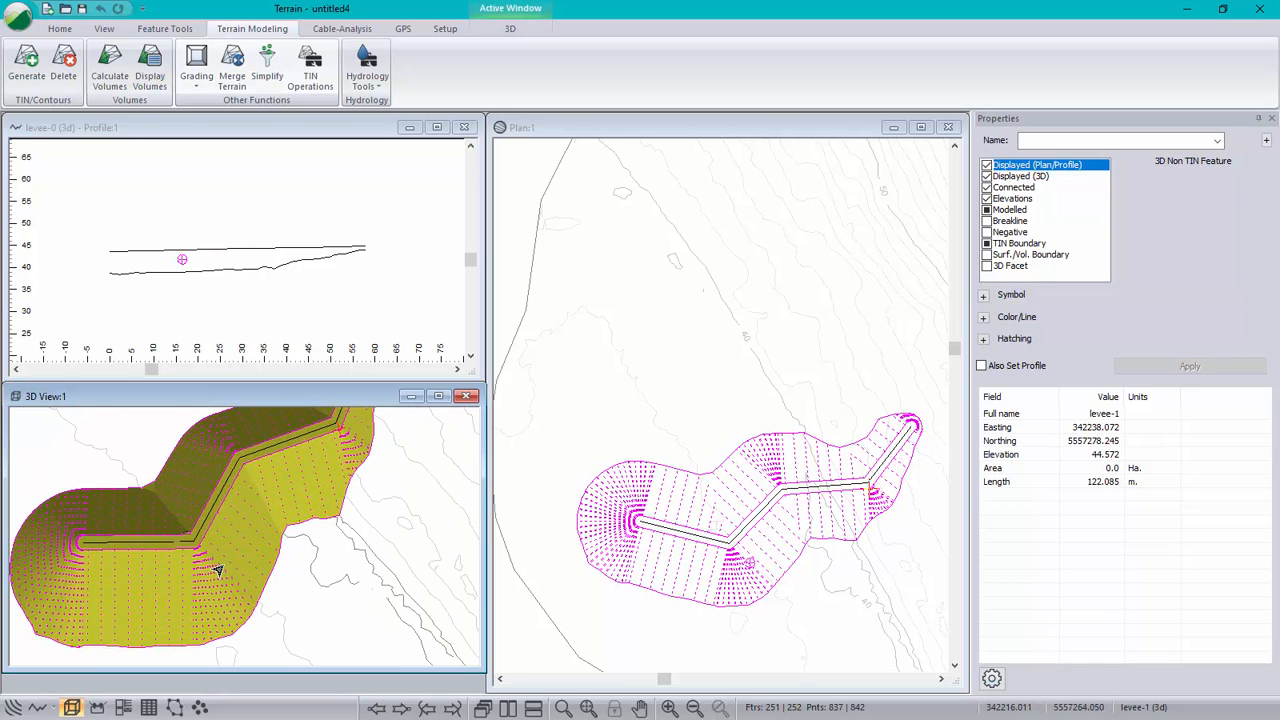
pyautogui.scroll(-1, 220, 555)
pyautogui.scroll(-1, 217, 553)
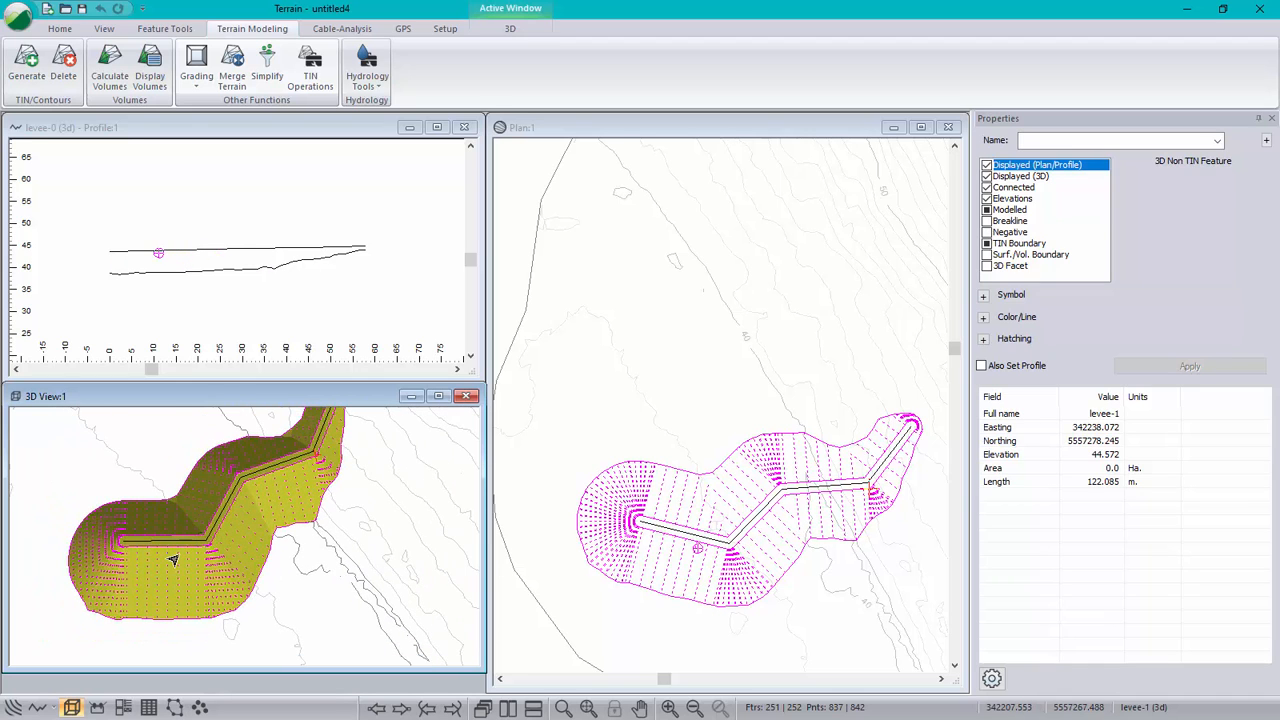
pyautogui.moveTo(245, 538)
pyautogui.mouseDown()
pyautogui.moveTo(287, 523)
pyautogui.moveTo(290, 480)
pyautogui.moveTo(370, 533)
pyautogui.mouseUp()
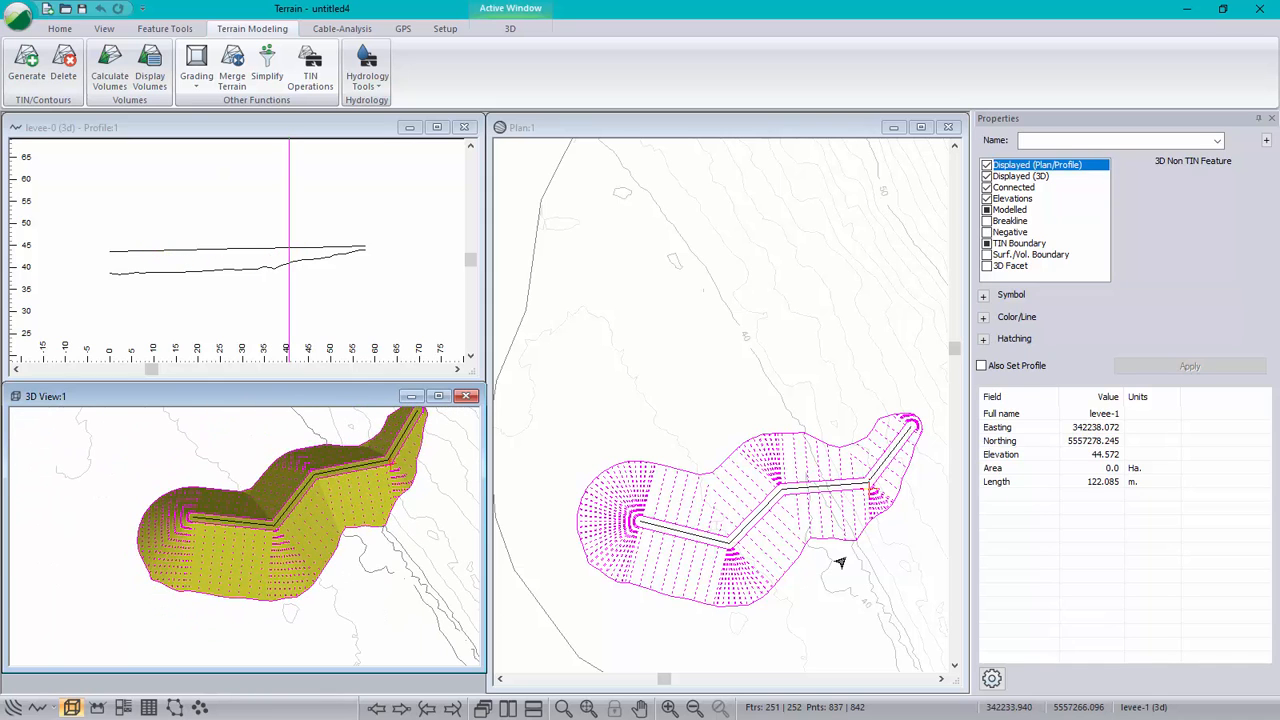